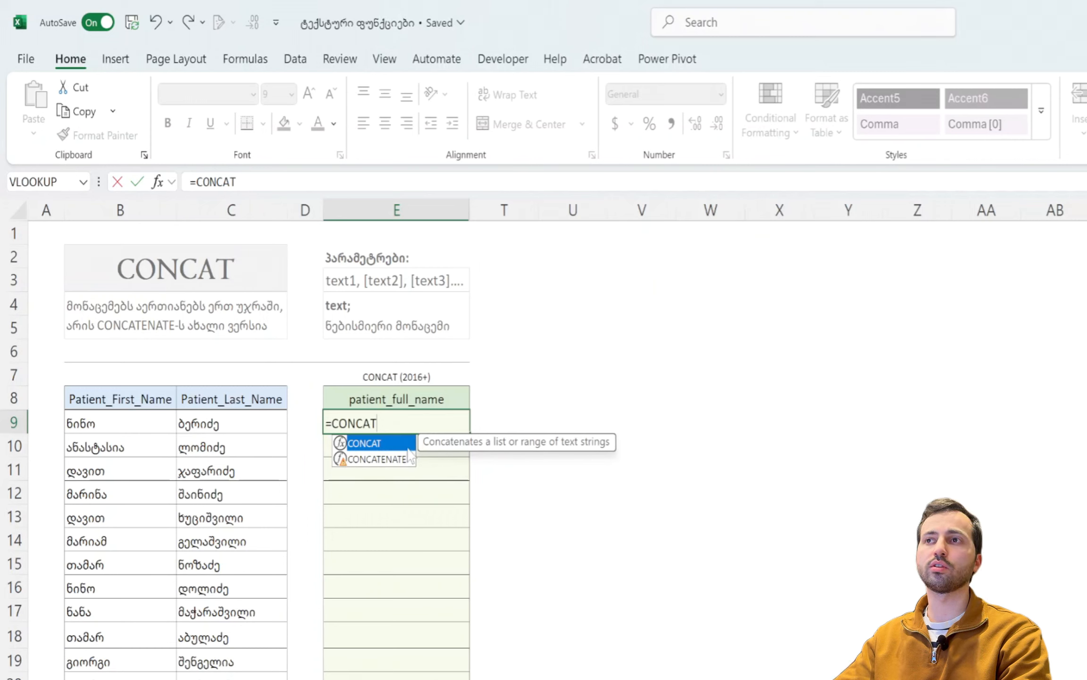
Complete the formula =CONCAT(B9," ",C9) in E9 and fill it down the patient_full_name column to E25
{"action": "type", "text": "("}
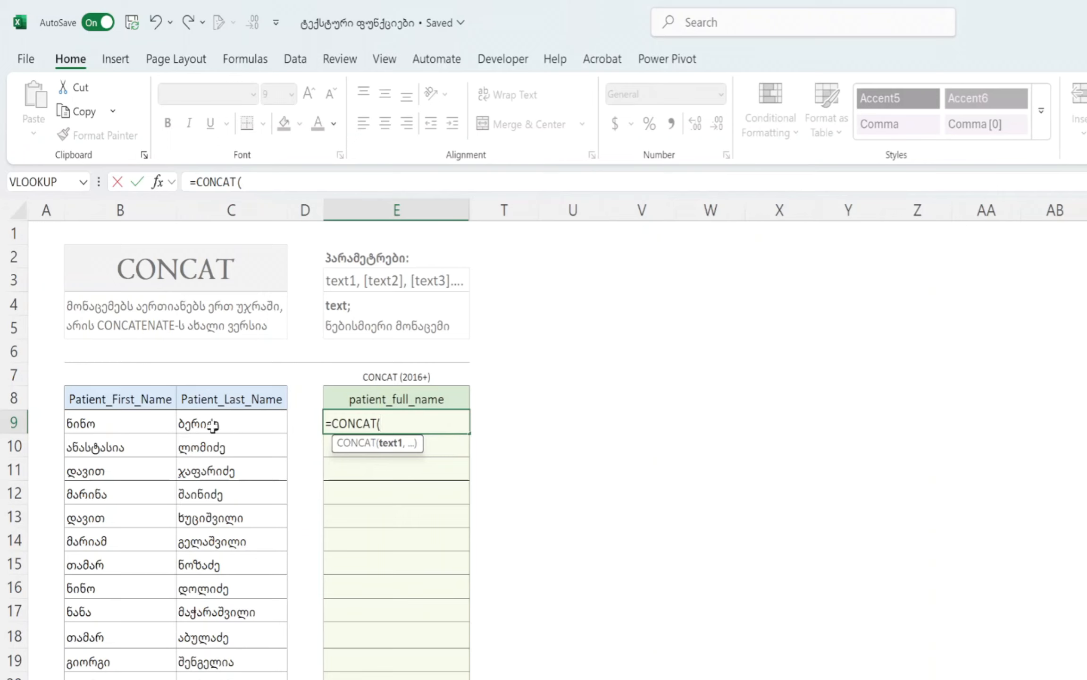
{"action": "left_click", "coordinate": [131, 425]}
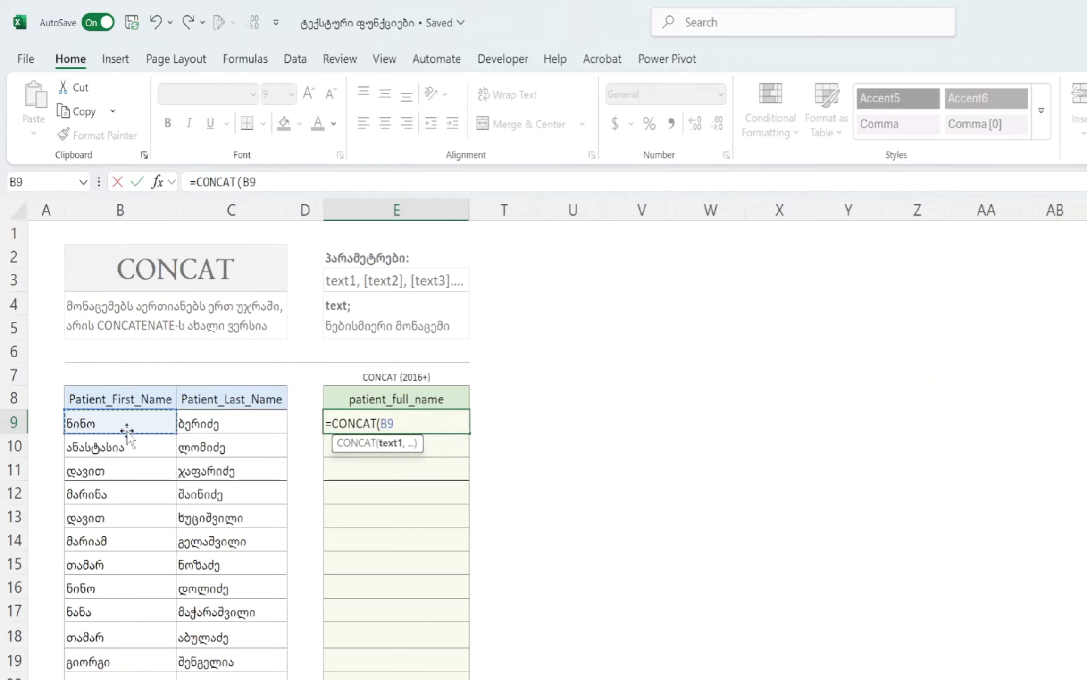
{"action": "type", "text": ","}
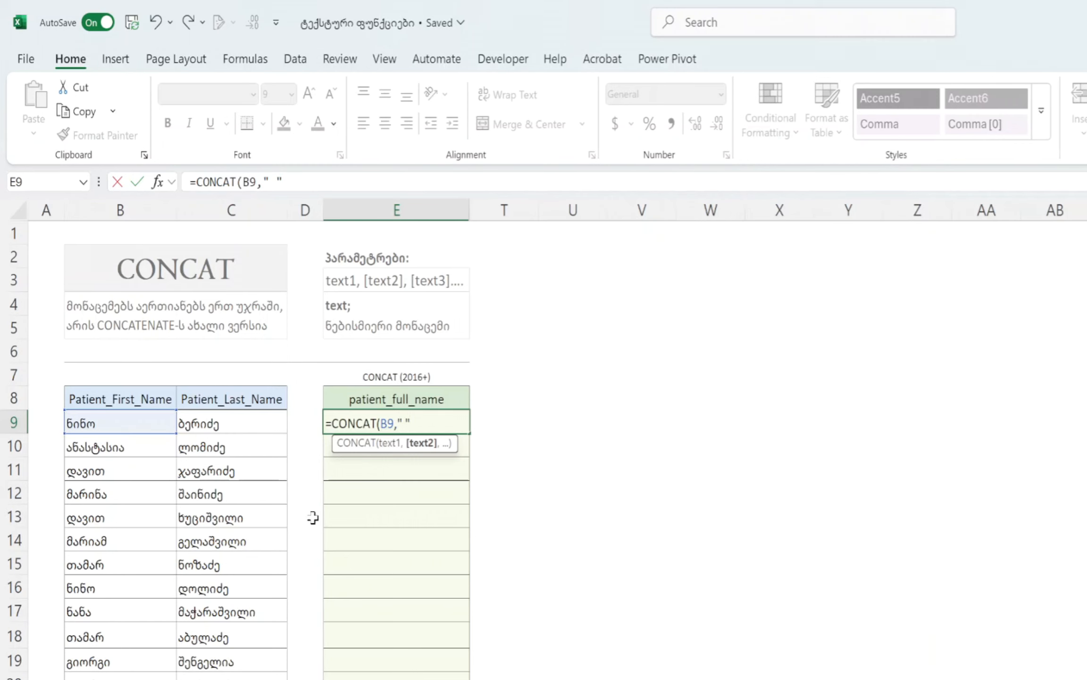
{"action": "type", "text": "\","}
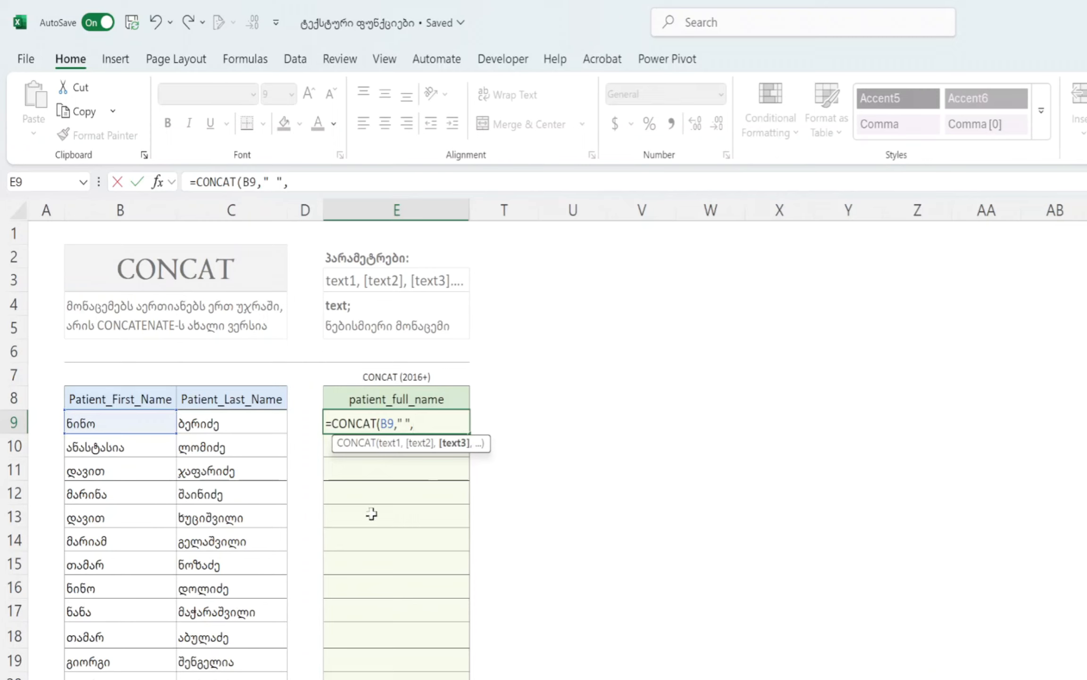
{"action": "left_click", "coordinate": [212, 425]}
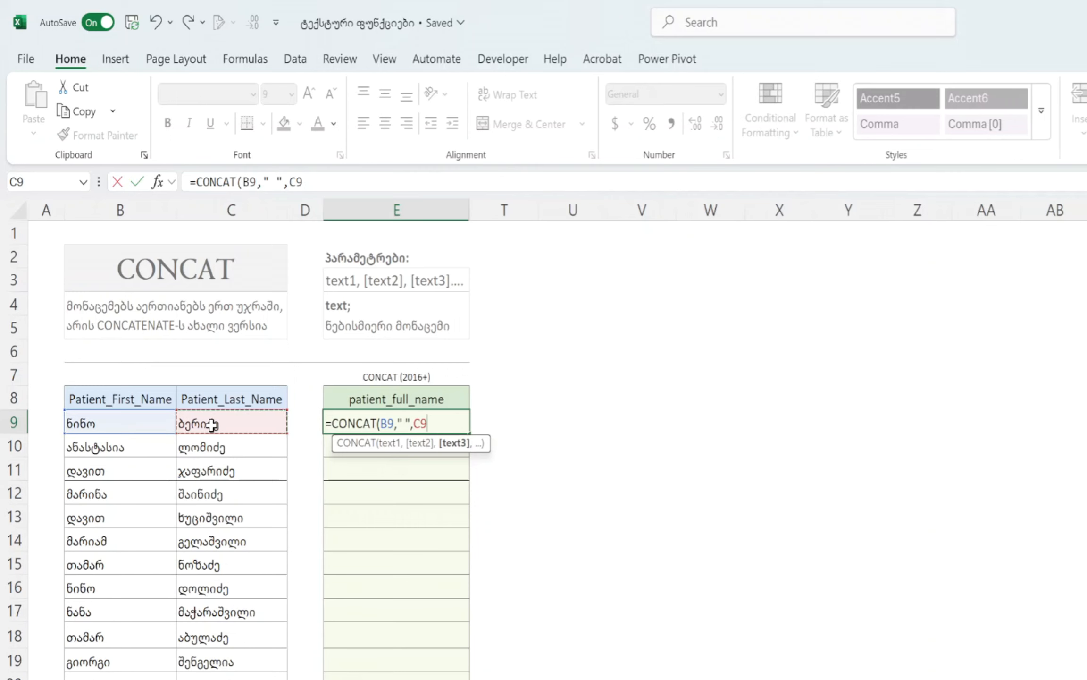
{"action": "type", "text": ")"}
{"action": "key", "text": "Return"}
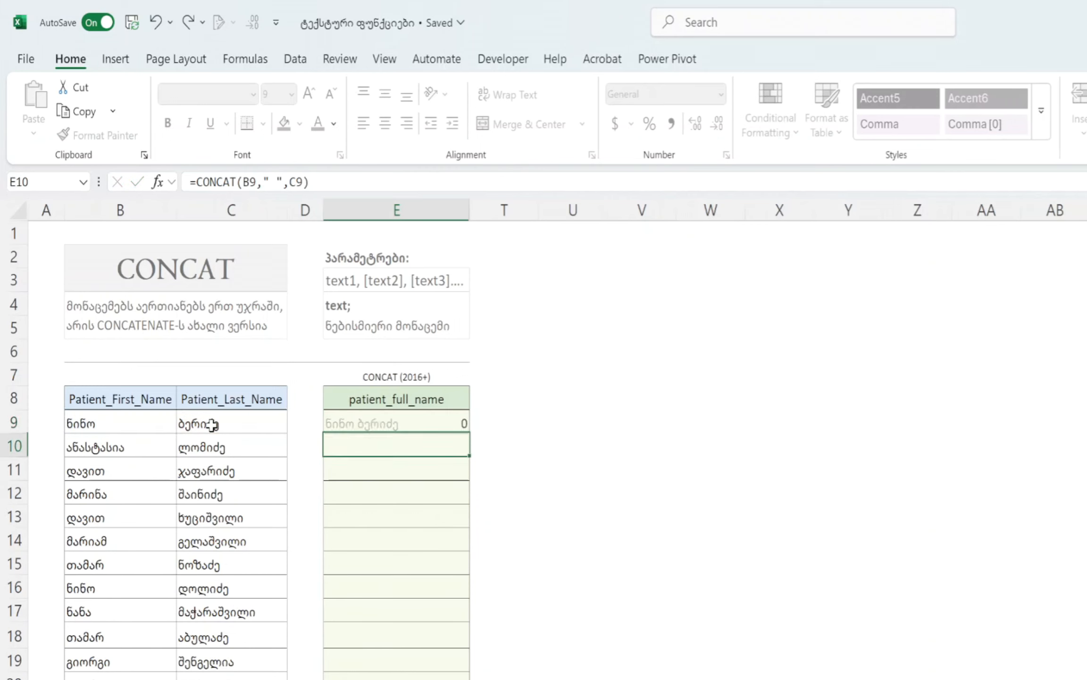
{"action": "left_click", "coordinate": [375, 419]}
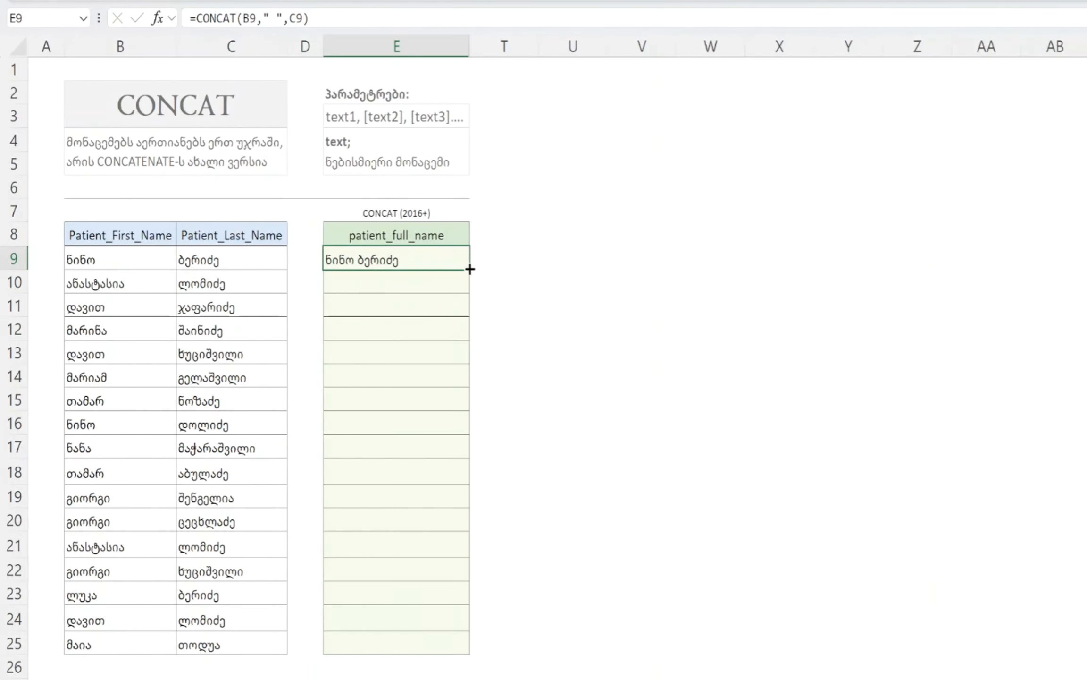
{"action": "left_click_drag", "start_coordinate": [469, 269], "coordinate": [444, 647]}
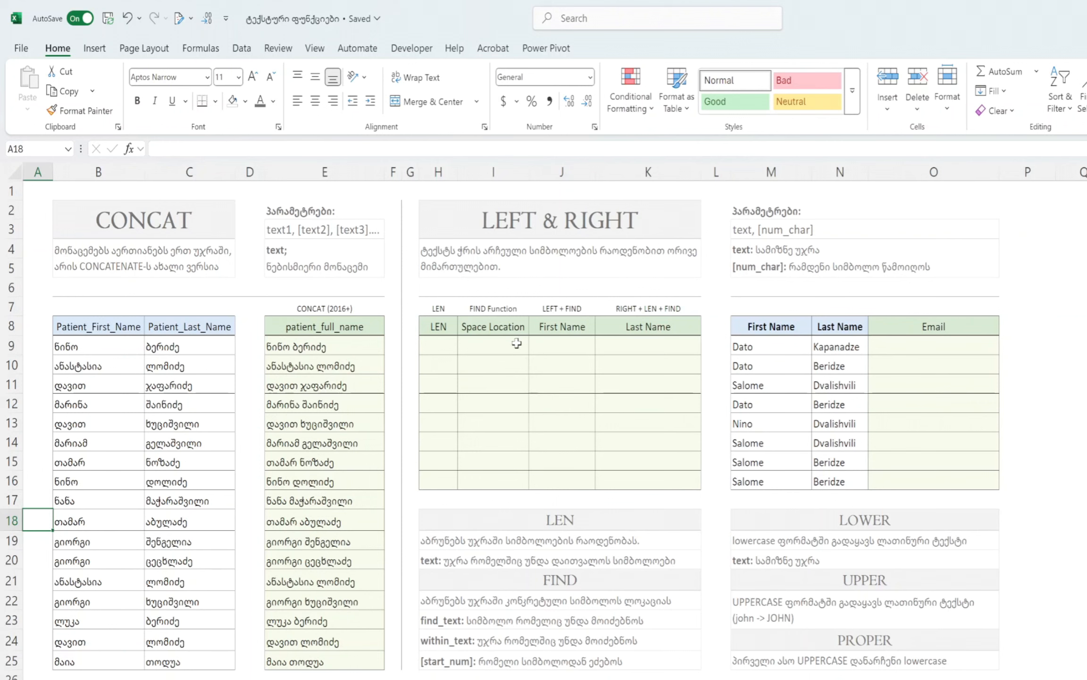
Try =LEFT(E9,4) in J9 filled down the First Name column to J16, and undo both the fill and the formula
{"action": "left_click", "coordinate": [545, 346]}
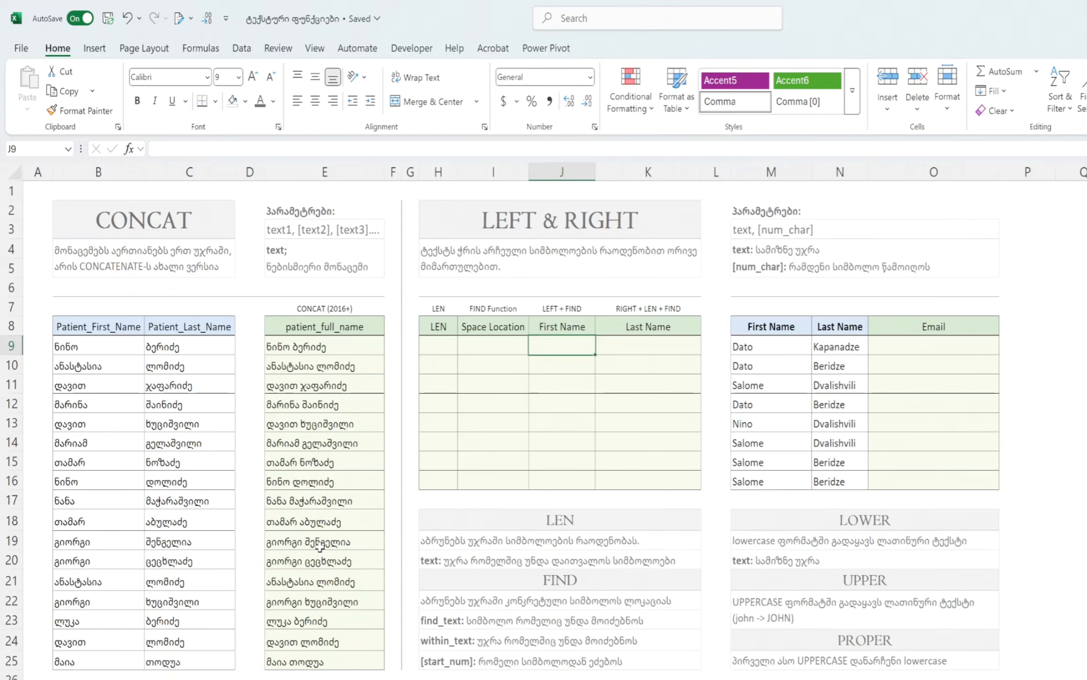
{"action": "type", "text": "="}
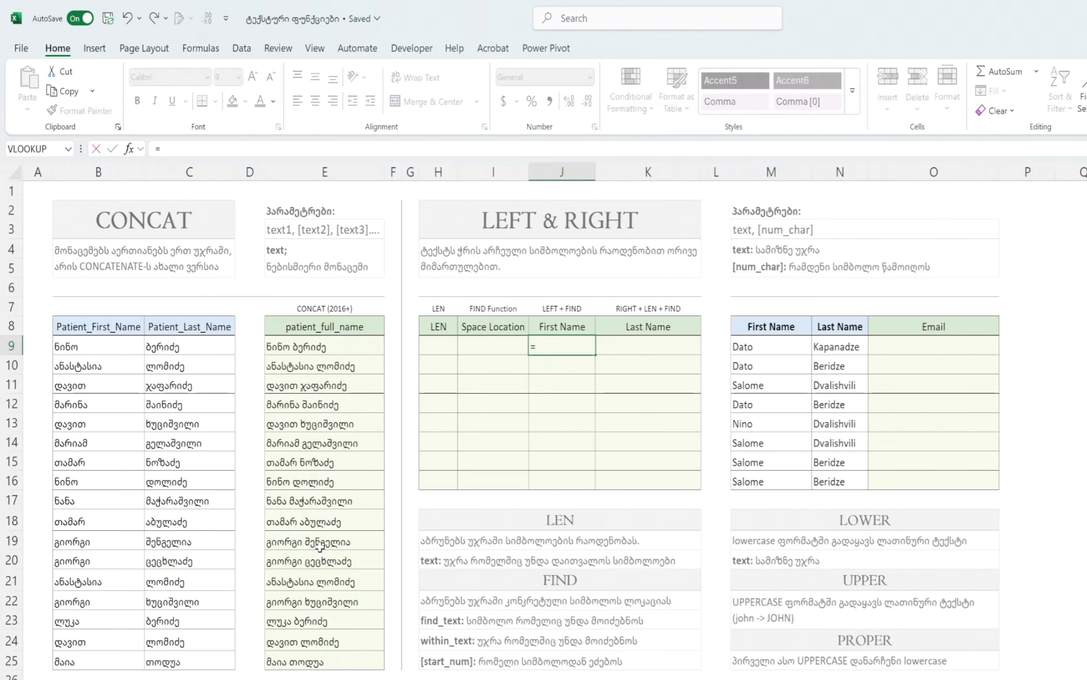
{"action": "type", "text": "LEFT("}
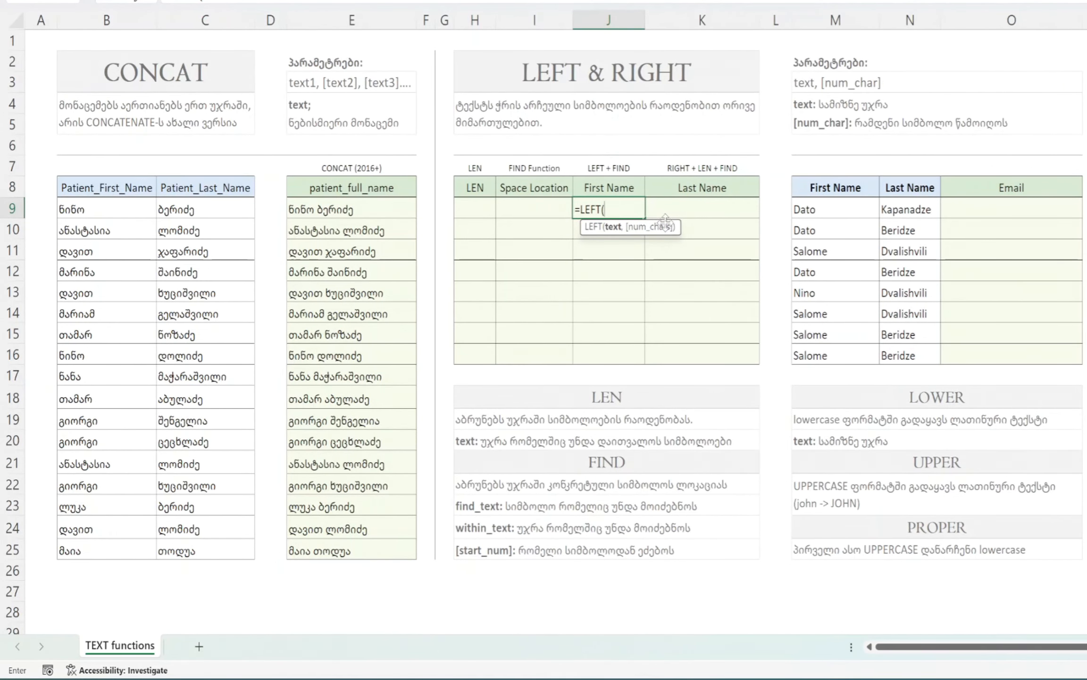
{"action": "left_click", "coordinate": [326, 207]}
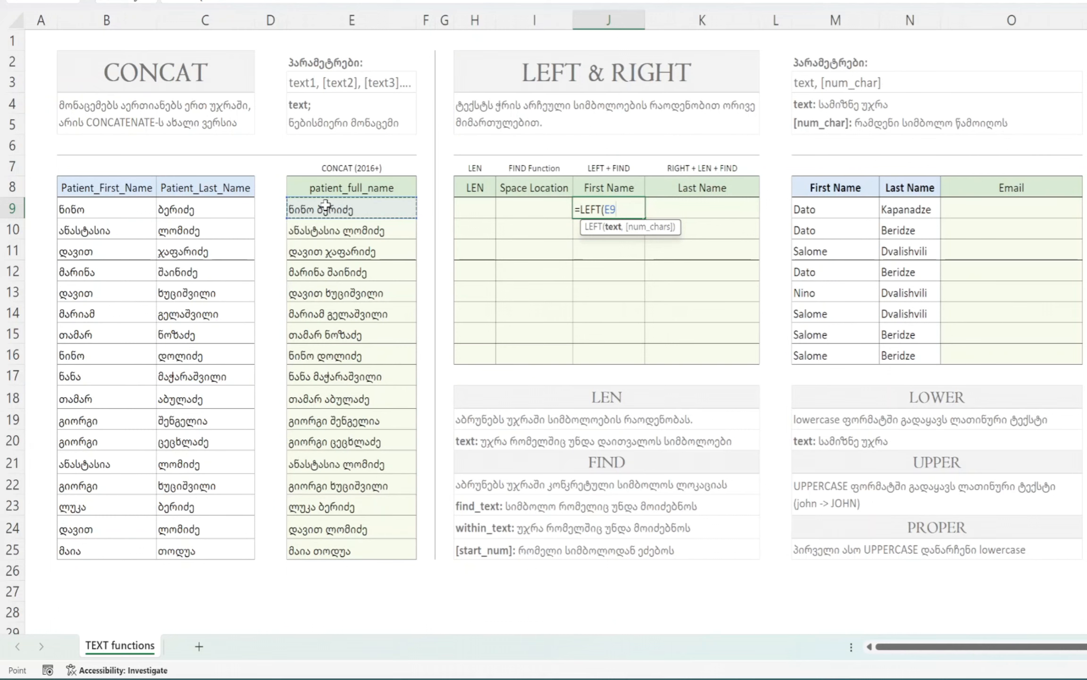
{"action": "type", "text": ","}
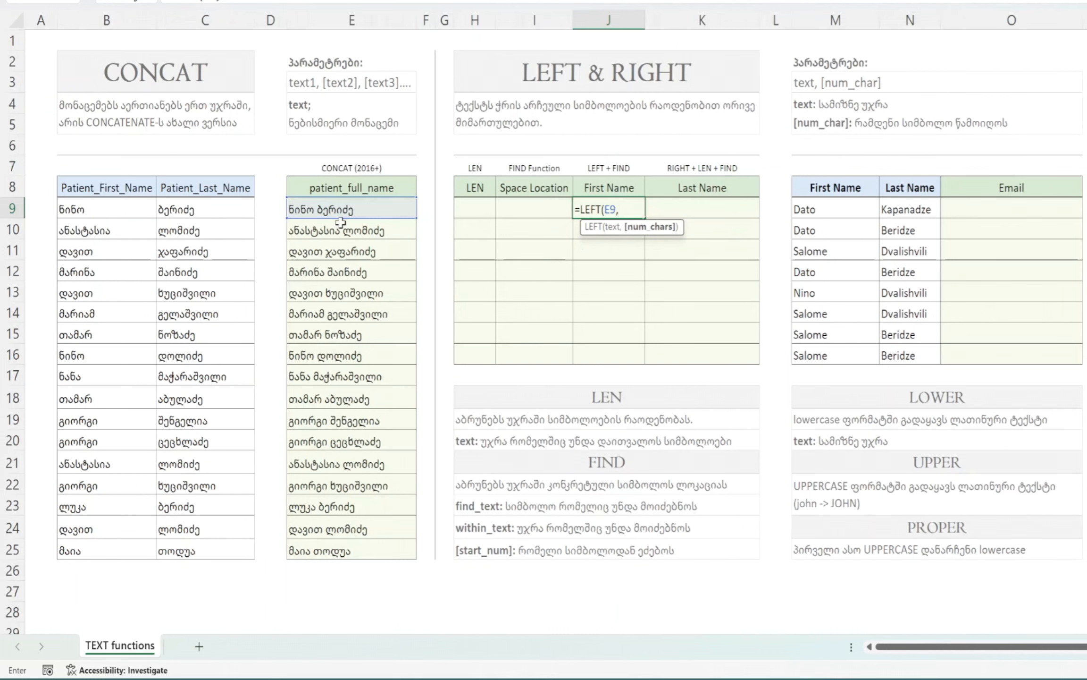
{"action": "type", "text": "4)"}
{"action": "key", "text": "Return"}
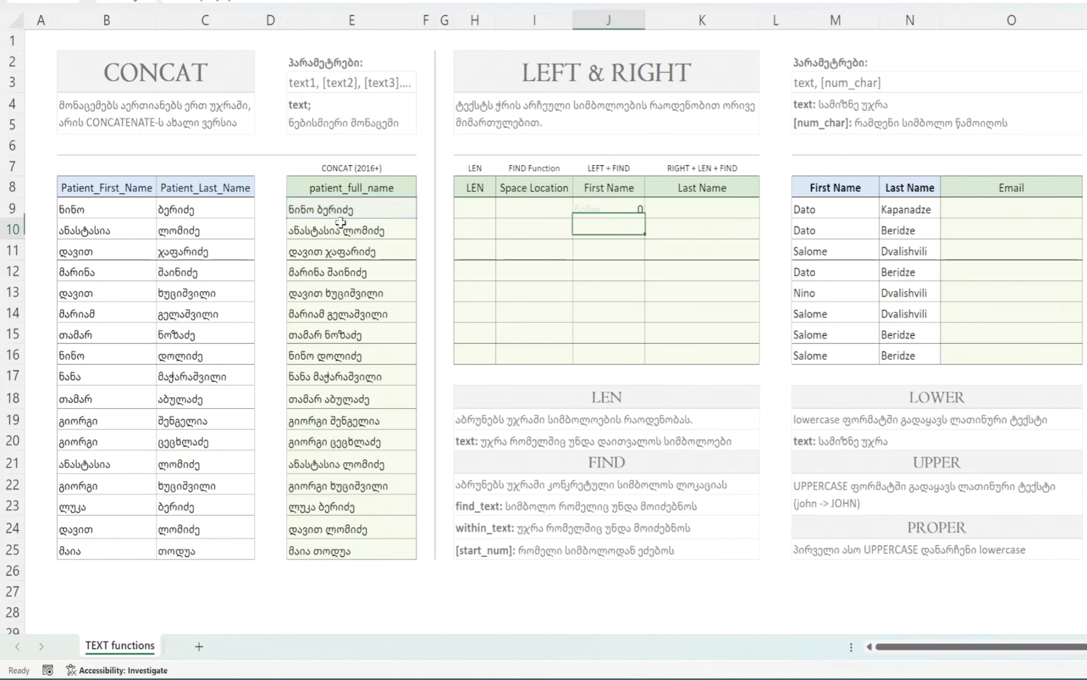
{"action": "left_click", "coordinate": [616, 206]}
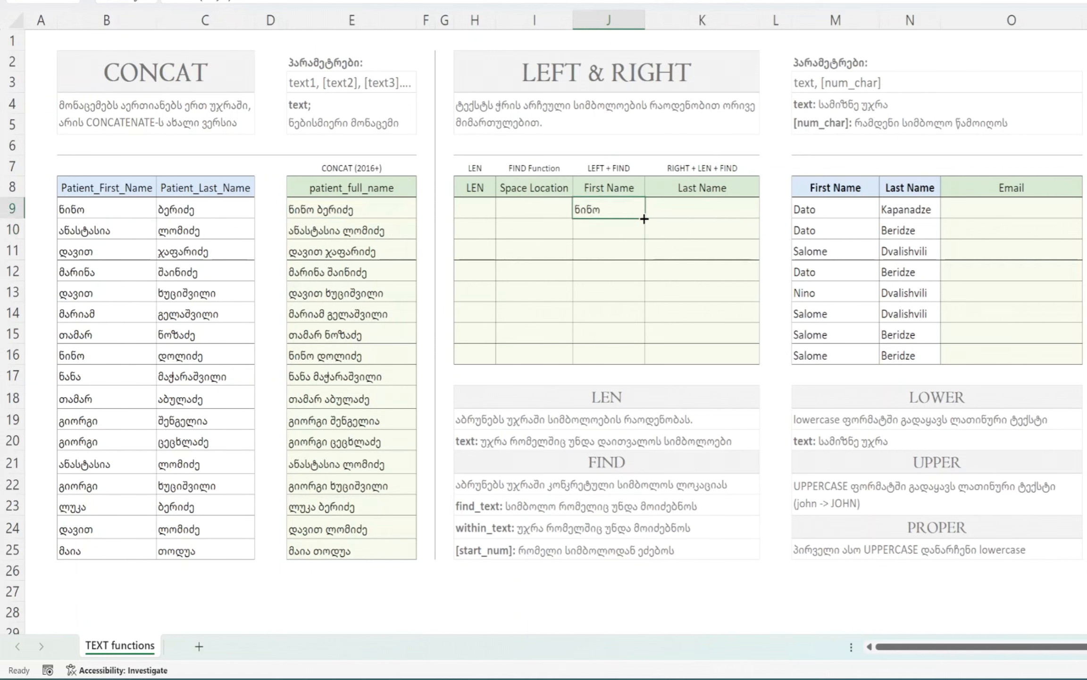
{"action": "left_click_drag", "start_coordinate": [649, 218], "coordinate": [648, 361]}
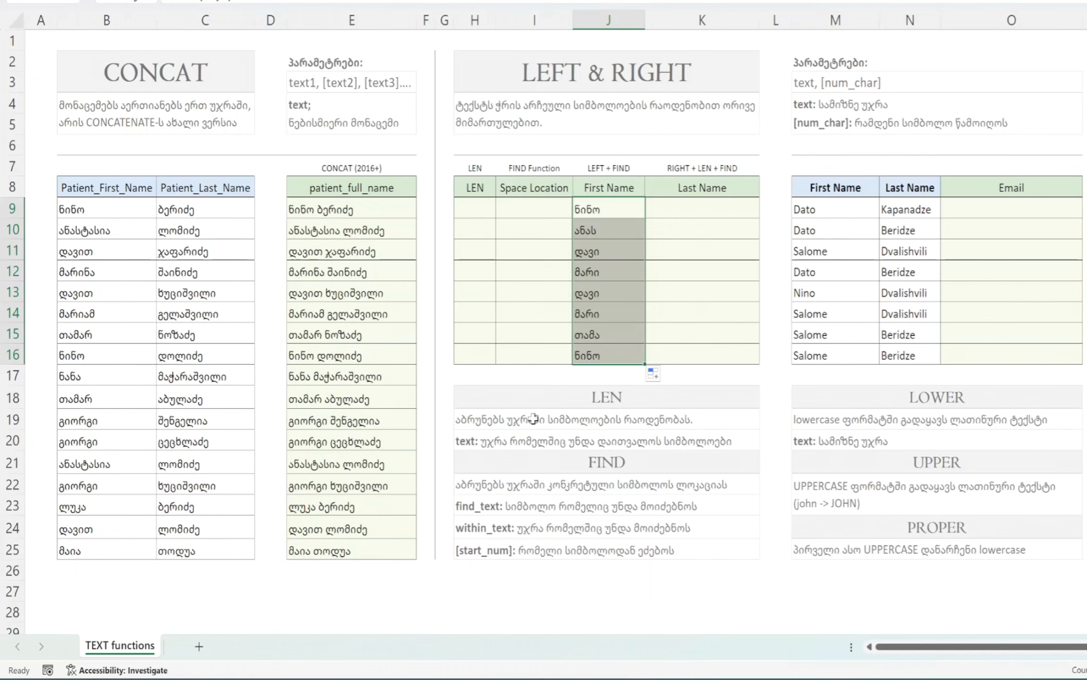
{"action": "key", "text": "ctrl+z"}
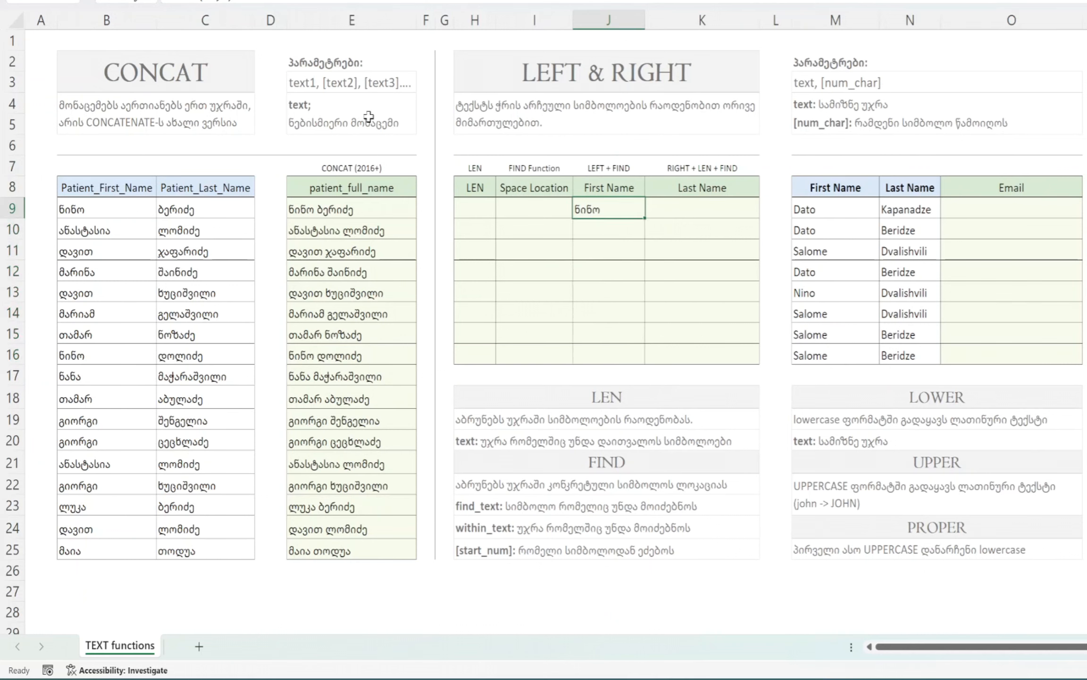
{"action": "key", "text": "ctrl+z"}
Enter =FIND(" ",E9) in I9 and fill it down the Space Location column to I16
{"action": "key", "text": "Left"}
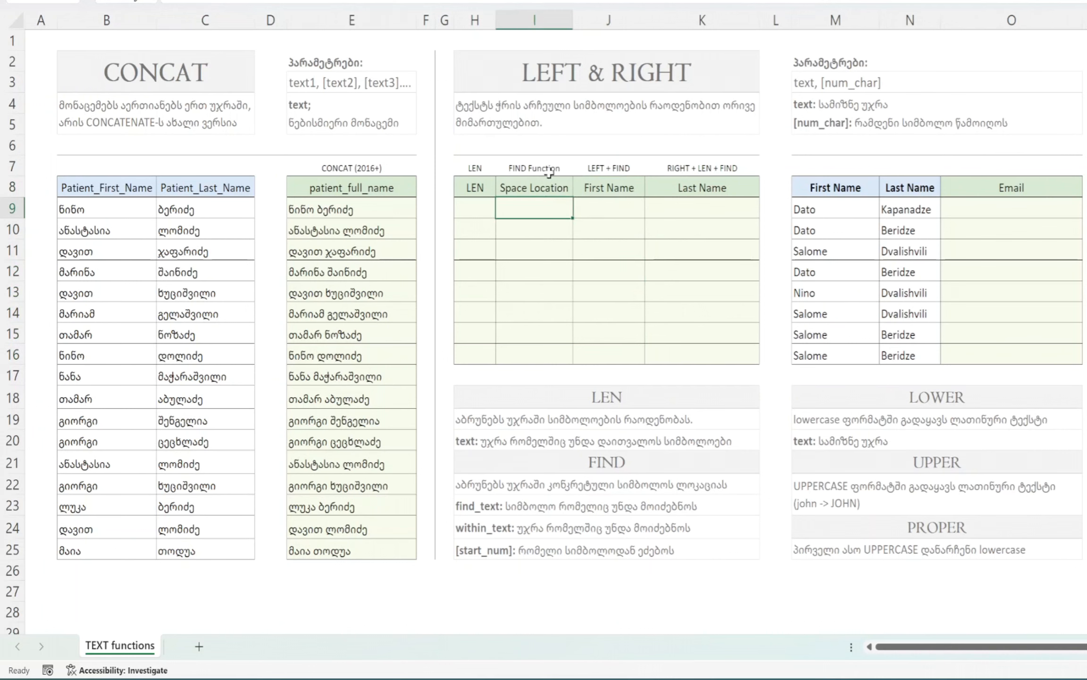
{"action": "type", "text": "=FIN"}
{"action": "key", "text": "Escape"}
{"action": "type", "text": "=FIND("}
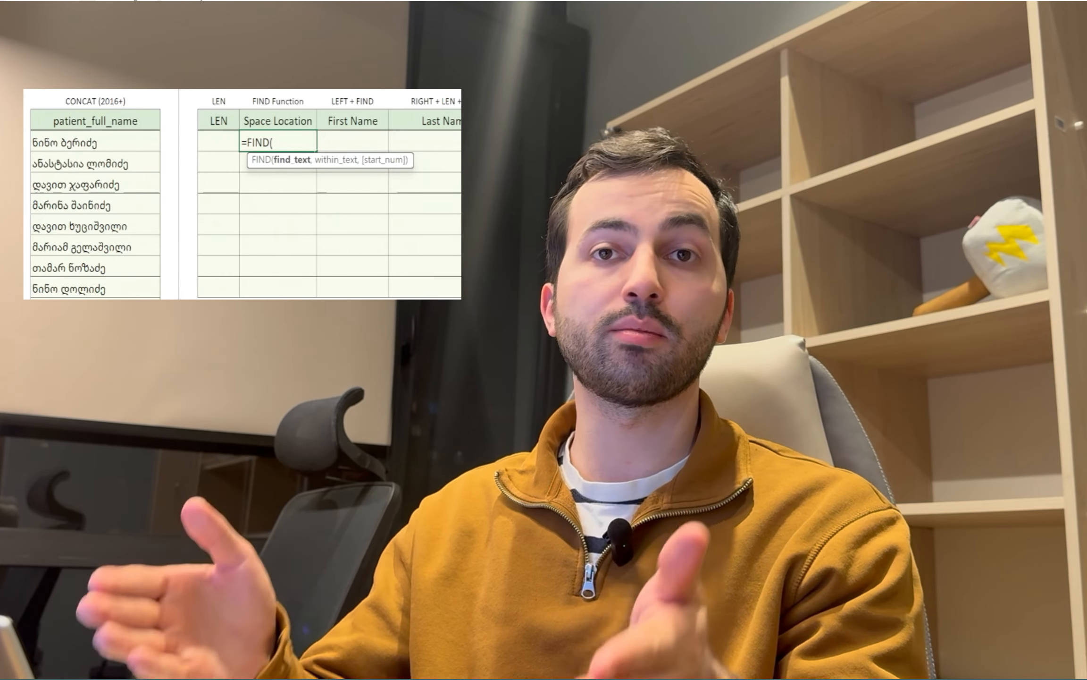
{"action": "type", "text": "\" \""}
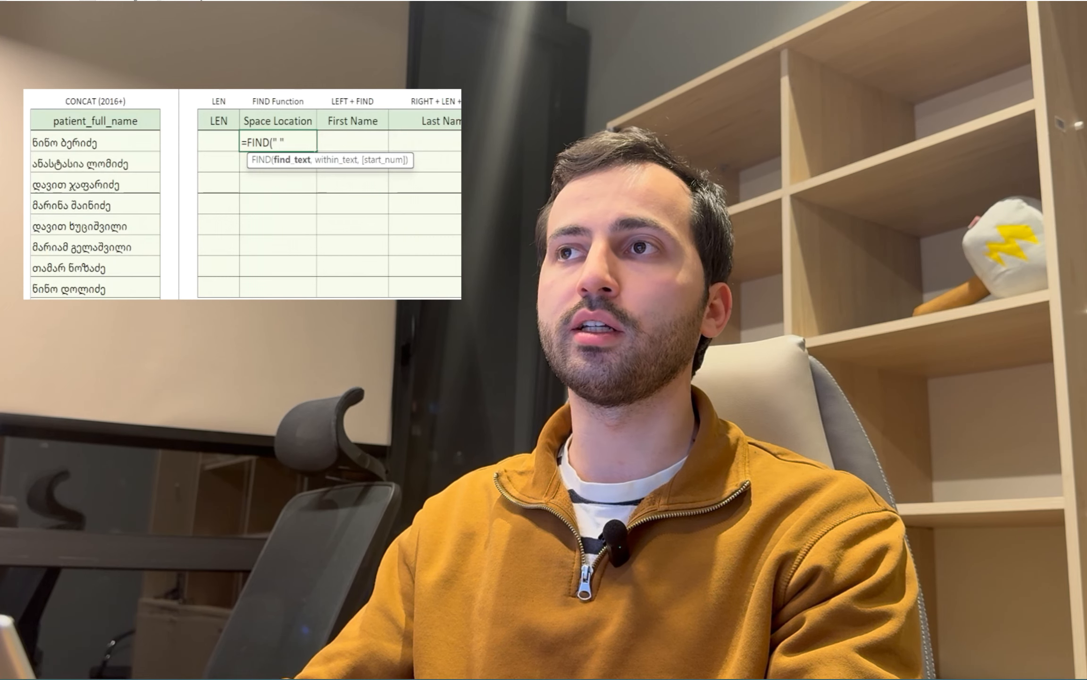
{"action": "type", "text": "\","}
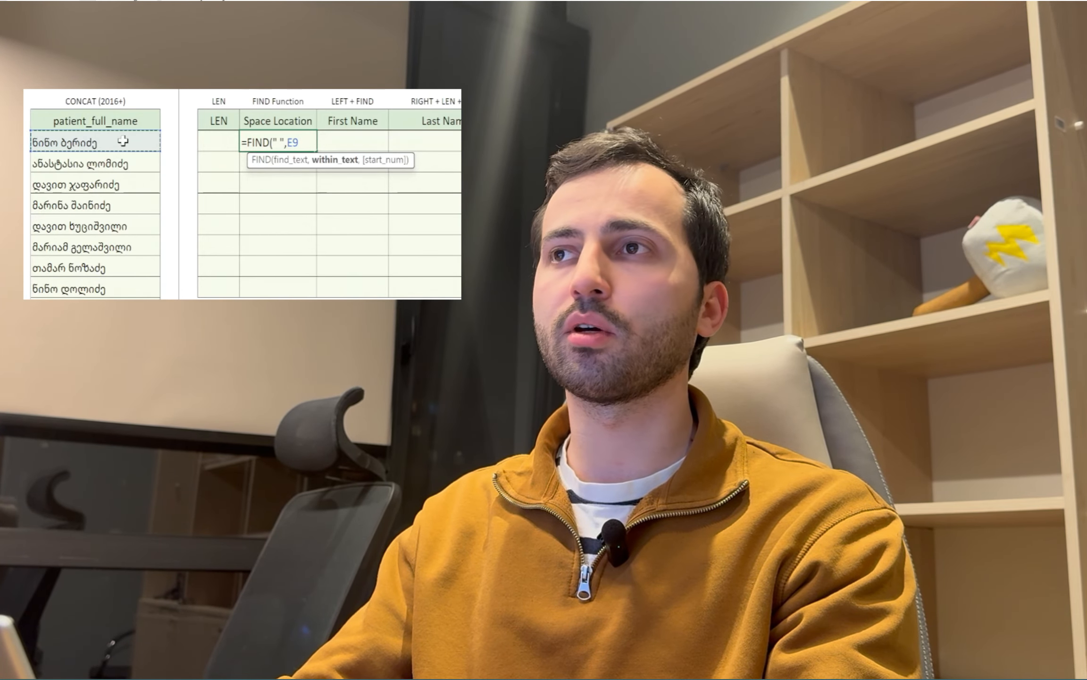
{"action": "type", "text": ")"}
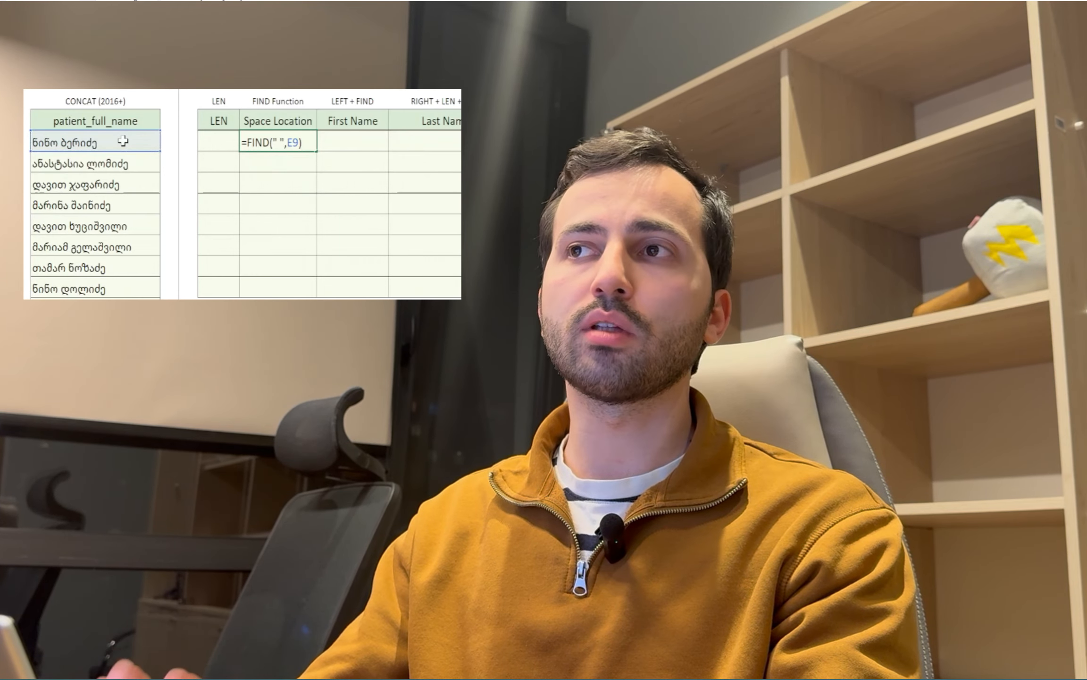
{"action": "key", "text": "BackSpace"}
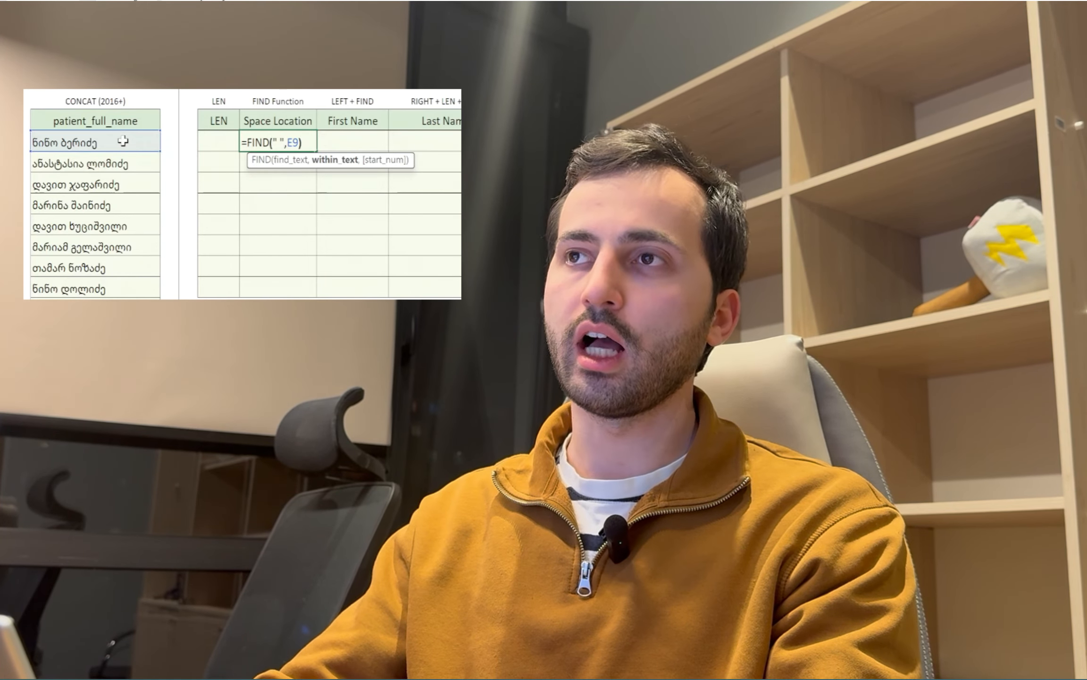
{"action": "key", "text": "Return"}
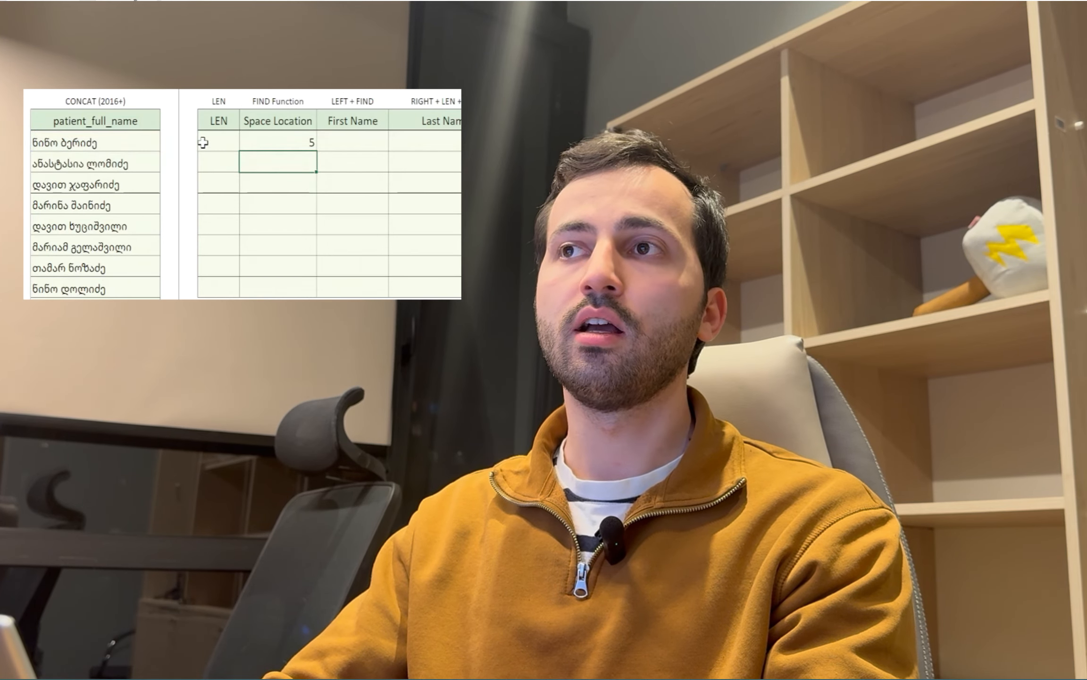
{"action": "left_click", "coordinate": [265, 136]}
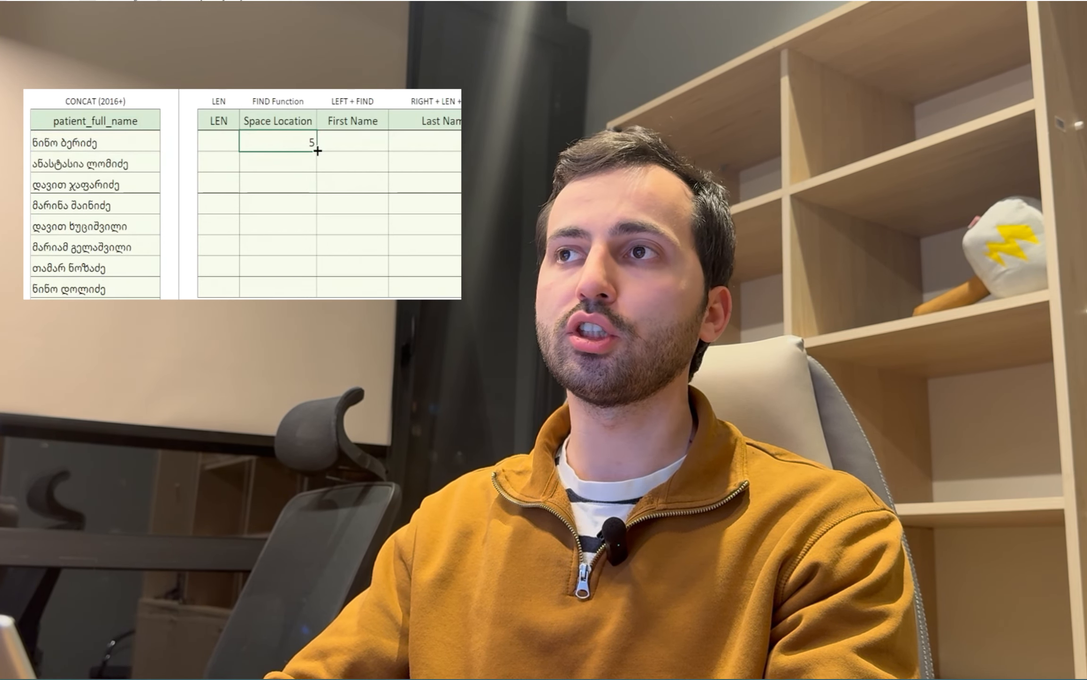
{"action": "left_click_drag", "start_coordinate": [315, 151], "coordinate": [323, 292]}
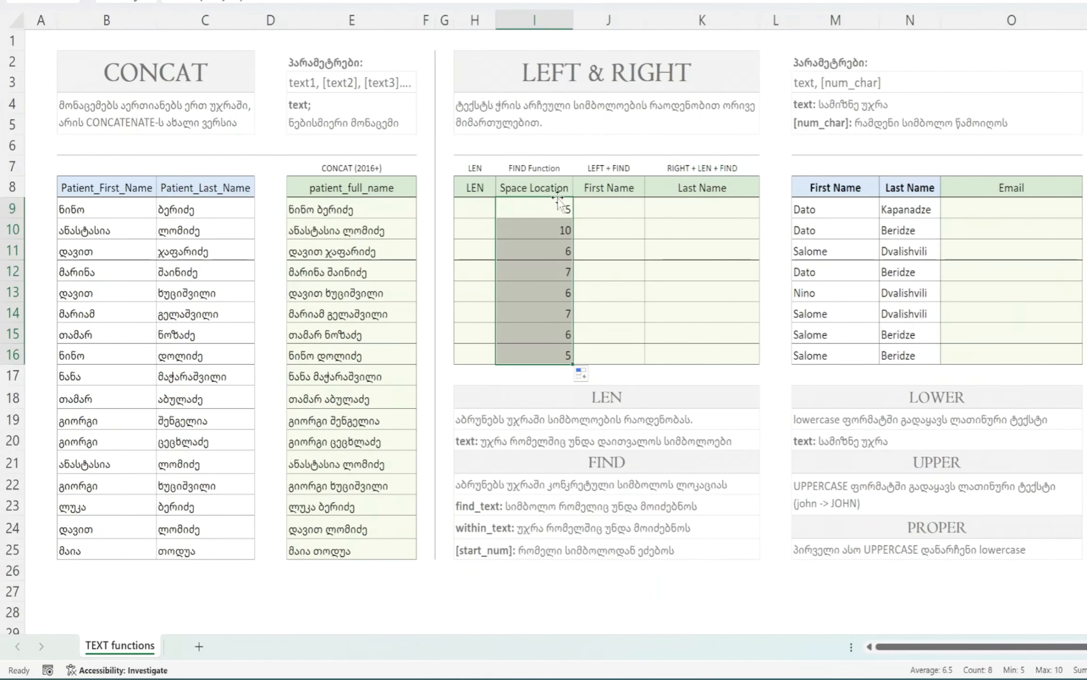
{"action": "left_click", "coordinate": [535, 234]}
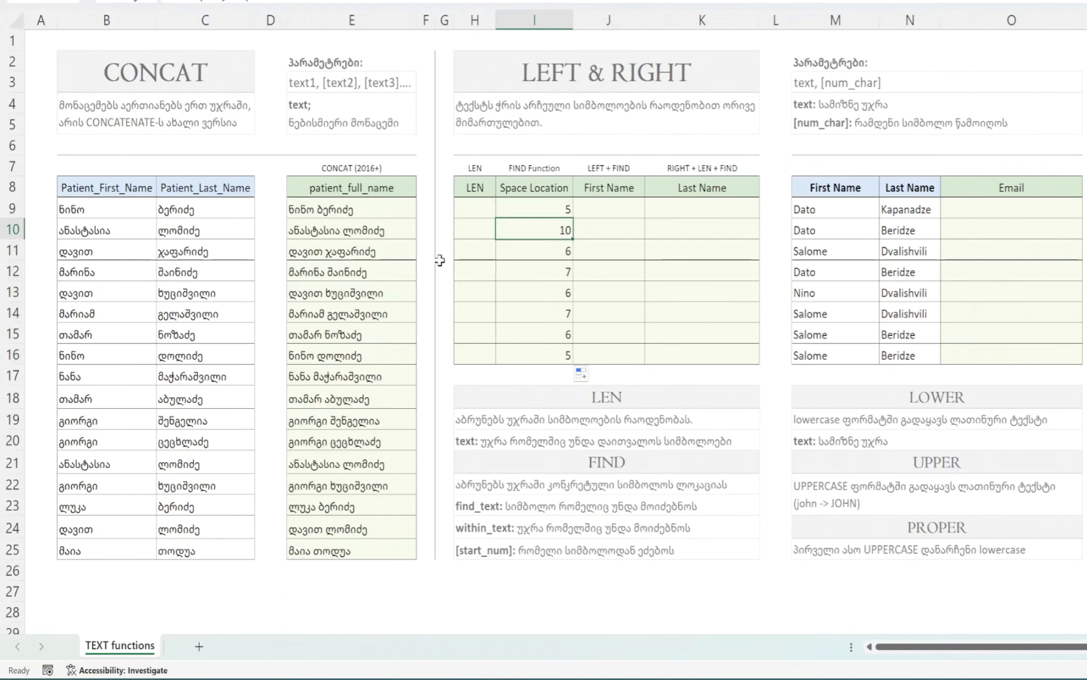
{"action": "left_click", "coordinate": [532, 251]}
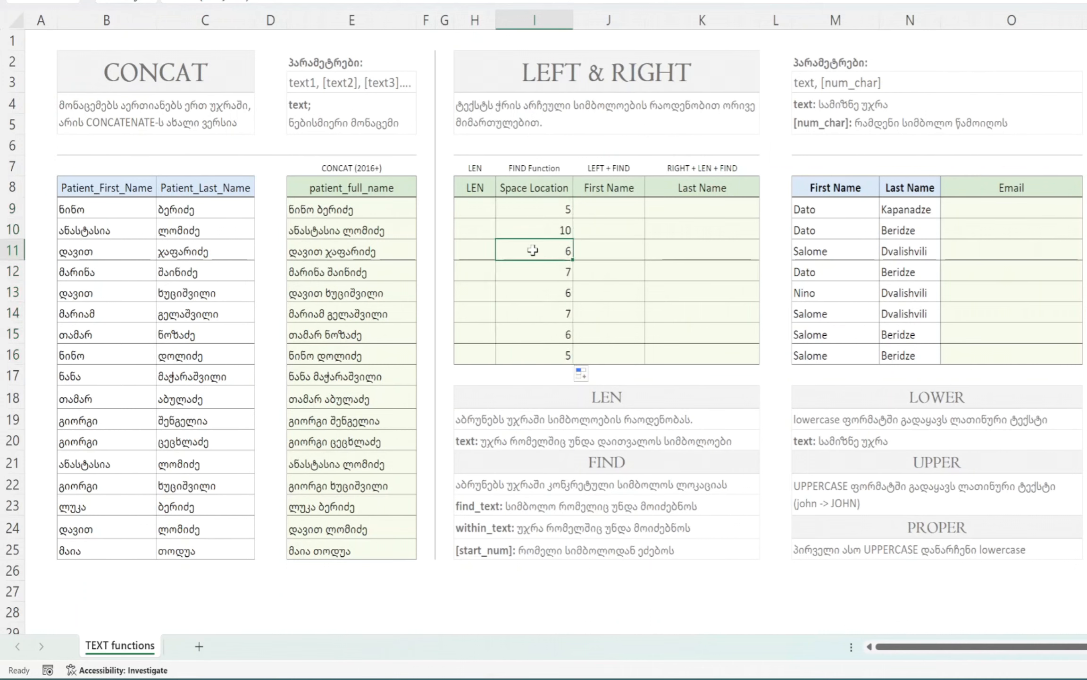
{"action": "left_click", "coordinate": [553, 208]}
{"action": "left_click", "coordinate": [593, 212]}
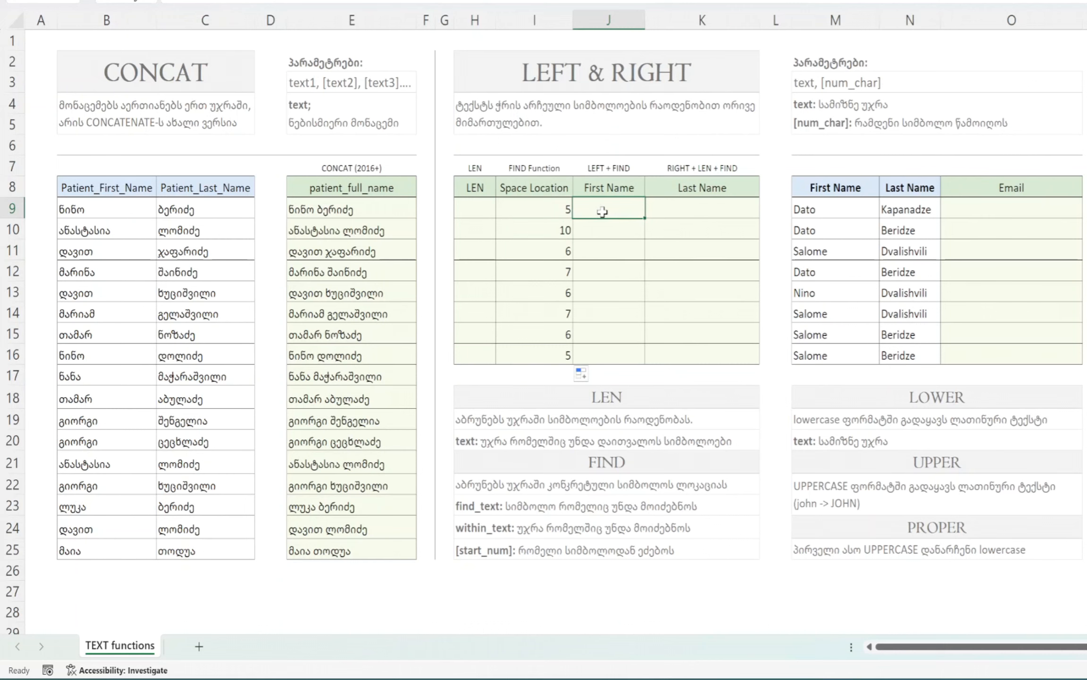
{"action": "left_click", "coordinate": [333, 212]}
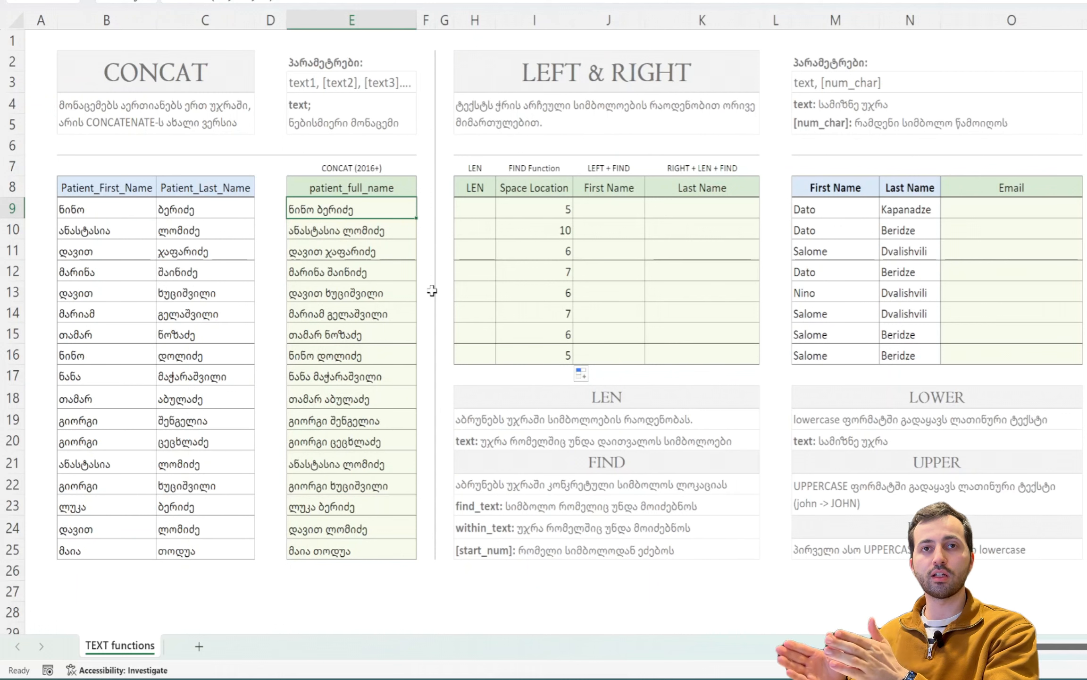
Begin the First Name formula in J9 with =LEFT(E9,FIND(" ",E9) to locate the space in the full name
{"action": "left_click", "coordinate": [610, 202]}
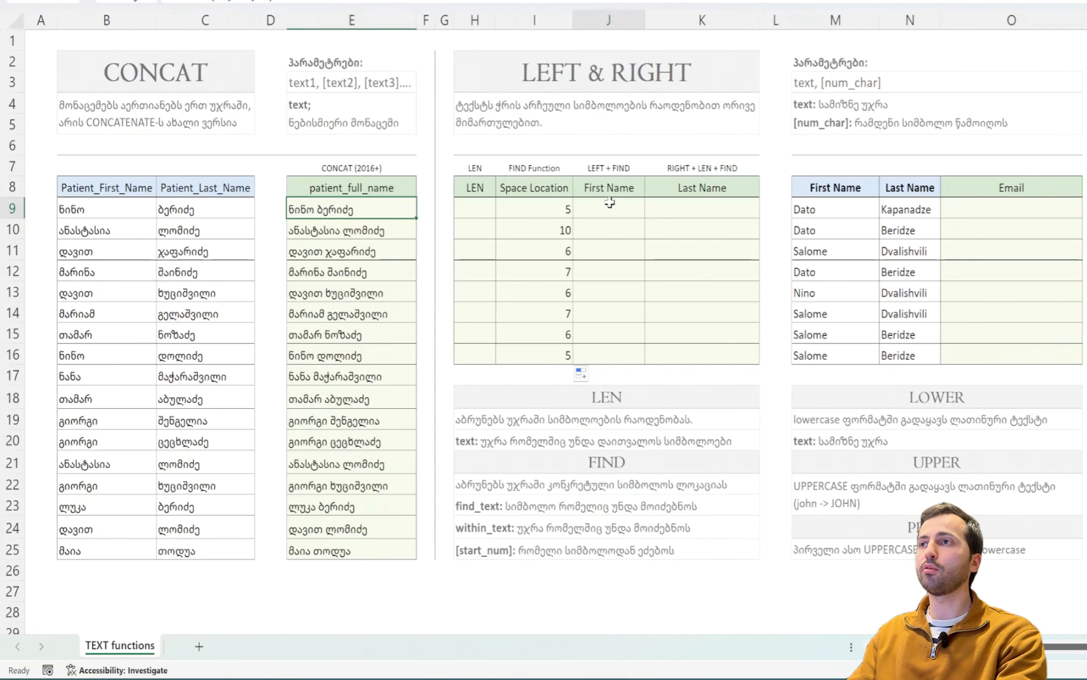
{"action": "type", "text": "="}
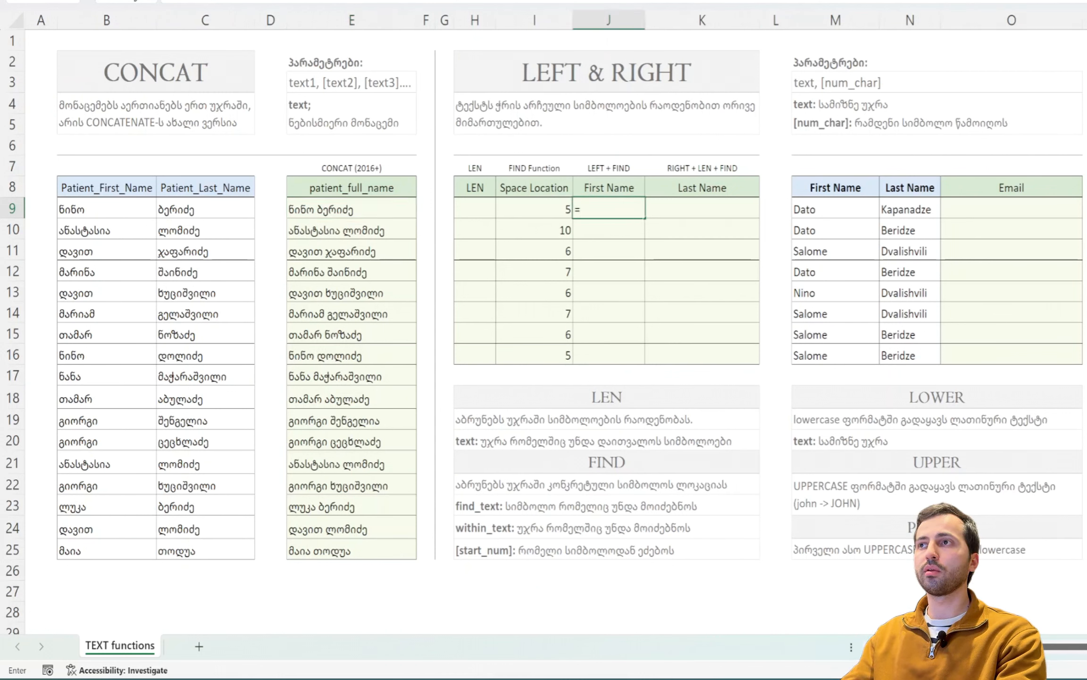
{"action": "type", "text": "LEFT"}
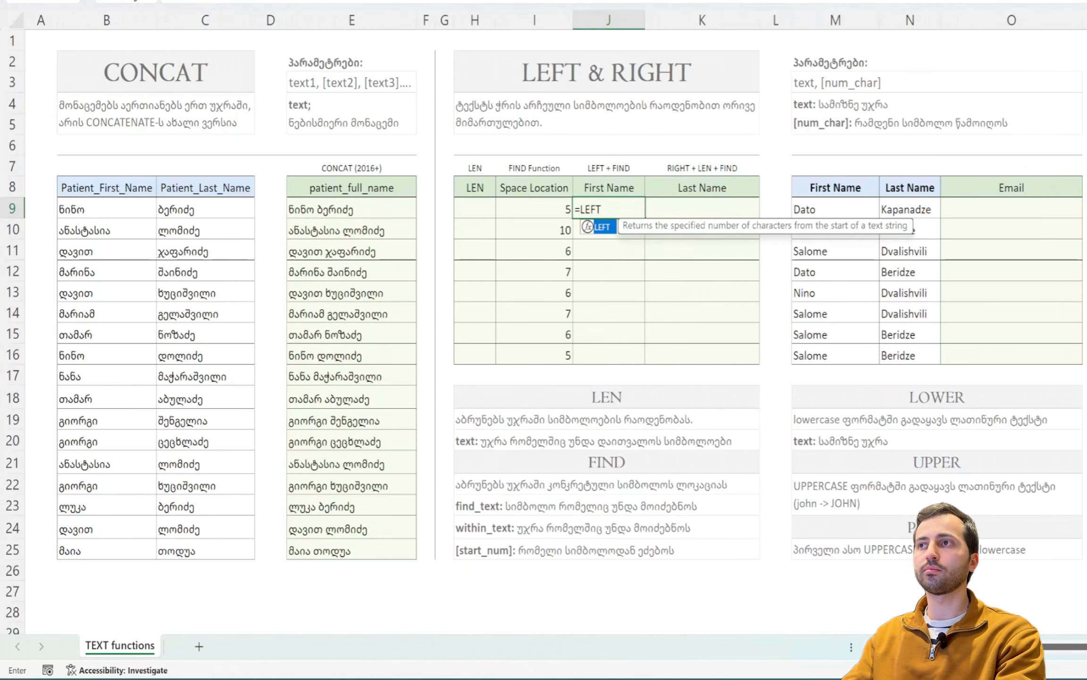
{"action": "type", "text": "("}
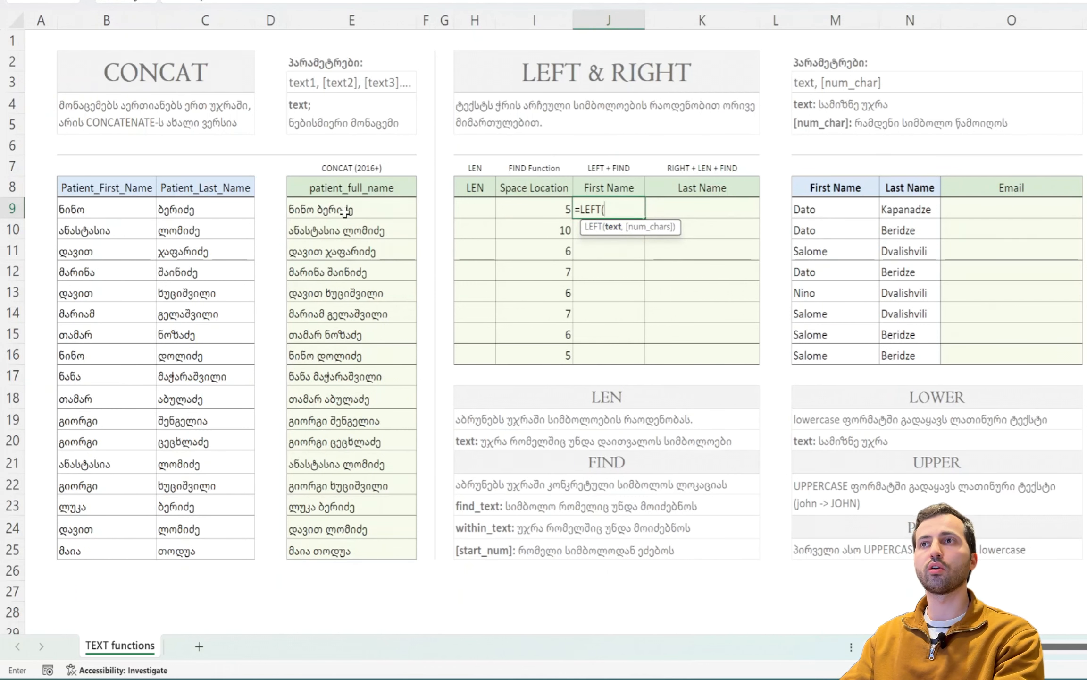
{"action": "left_click", "coordinate": [301, 202]}
{"action": "type", "text": ","}
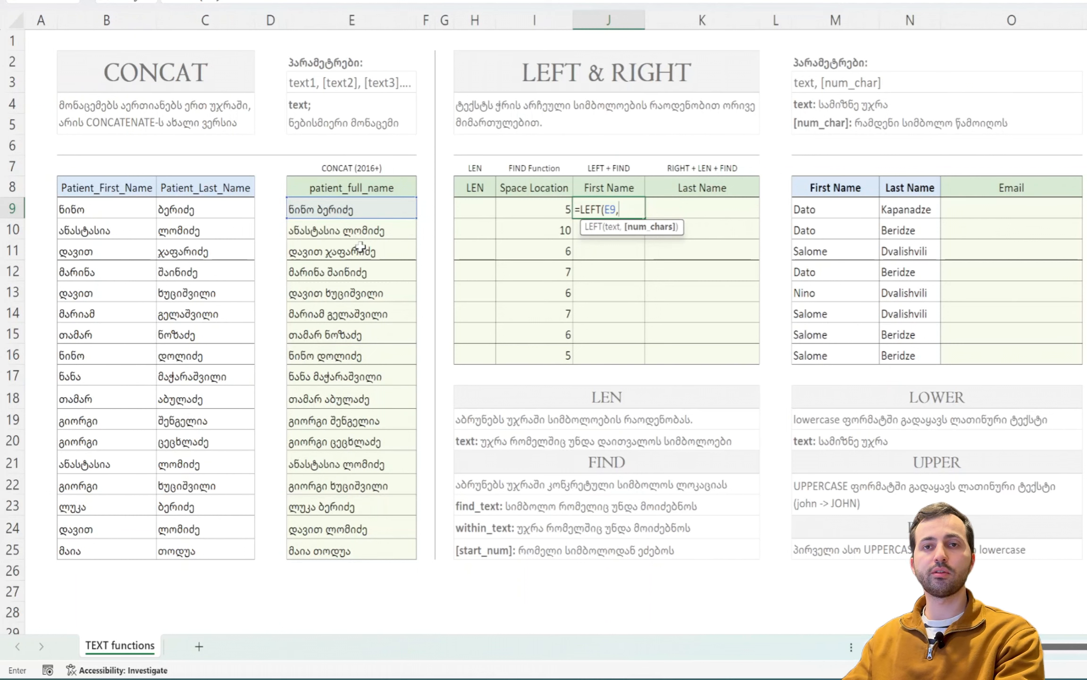
{"action": "type", "text": "FIND"}
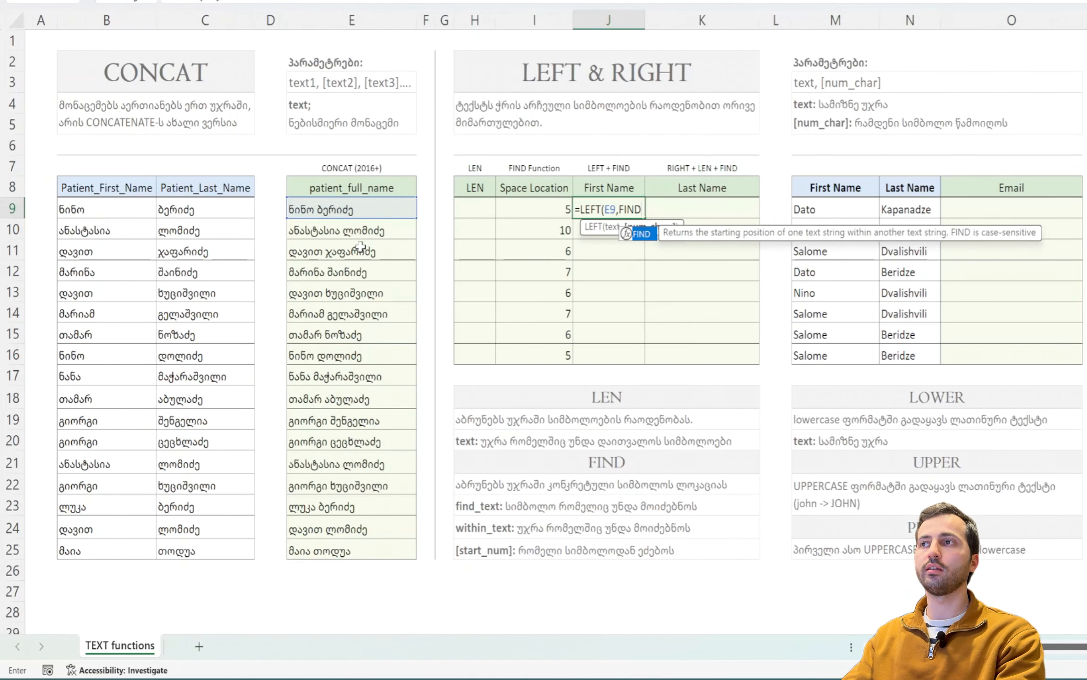
{"action": "type", "text": "("}
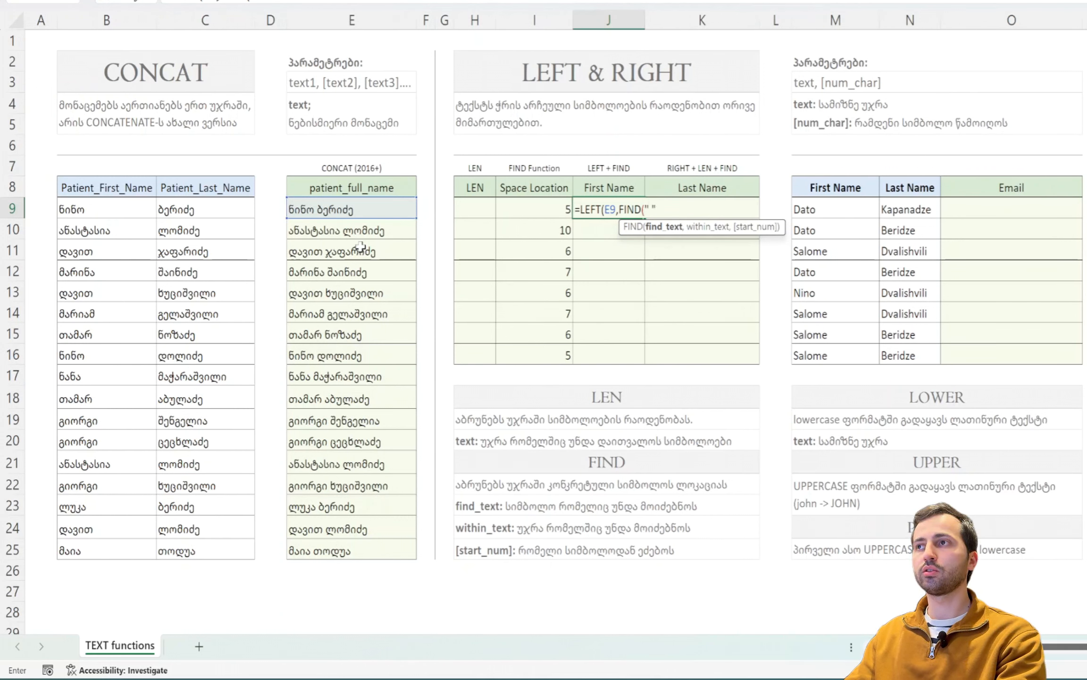
{"action": "type", "text": "\" \","}
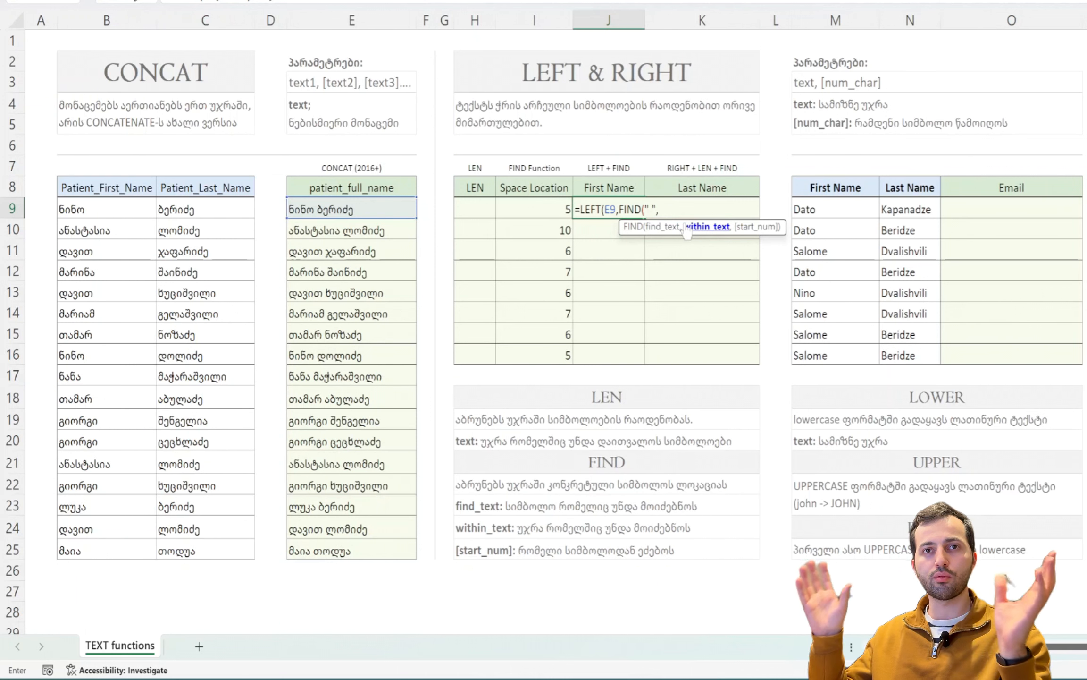
{"action": "left_click", "coordinate": [399, 210]}
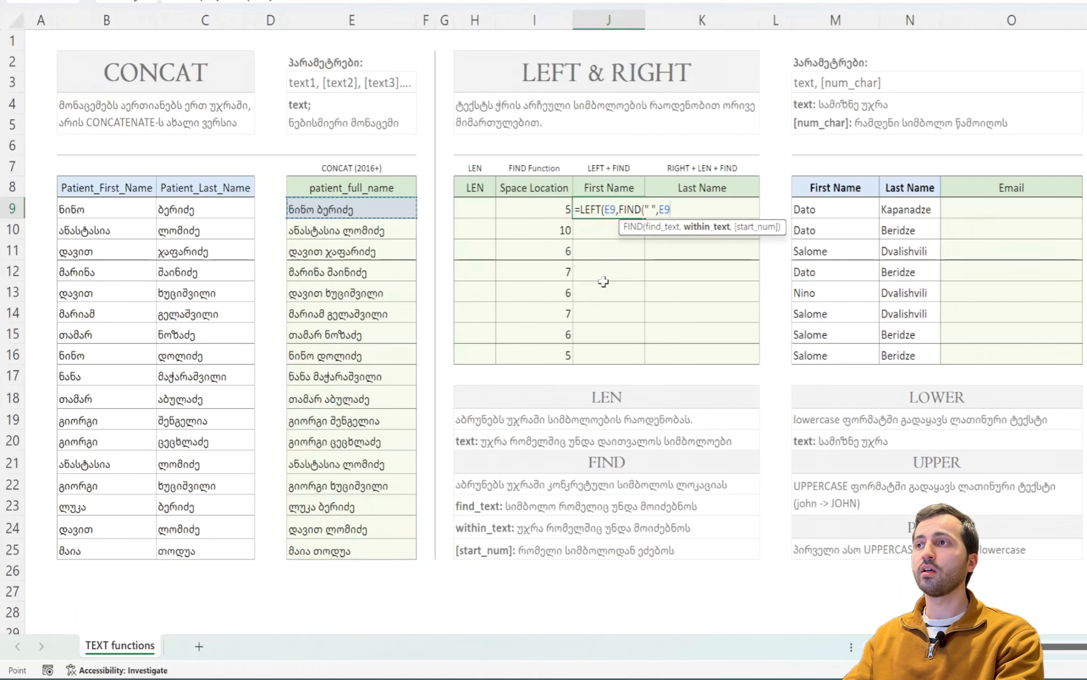
{"action": "type", "text": ")"}
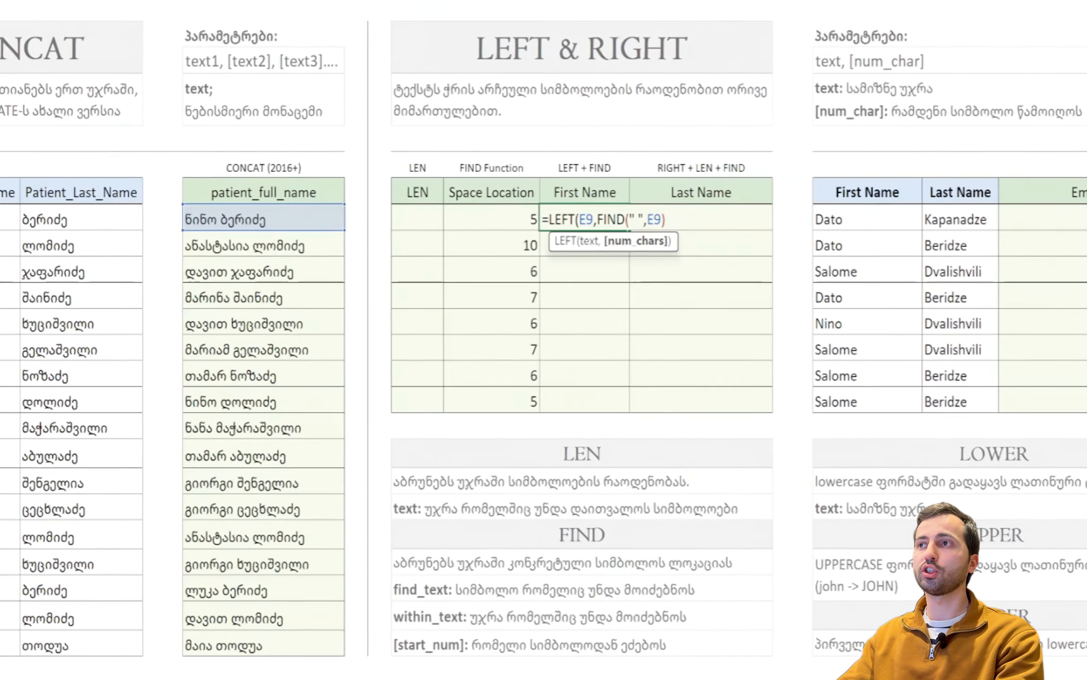
Subtract 1 from the FIND result and complete the J9 formula as =LEFT(E9,FIND(" ",E9)-1)
{"action": "left_click_drag", "start_coordinate": [619, 209], "coordinate": [674, 210]}
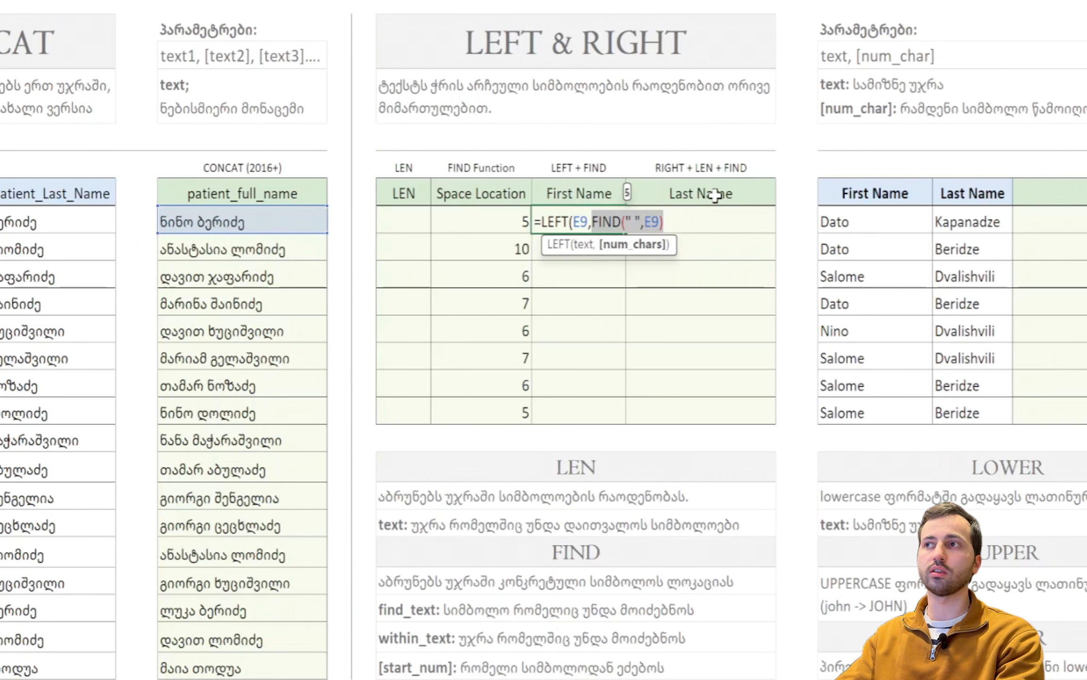
{"action": "key", "text": "Right"}
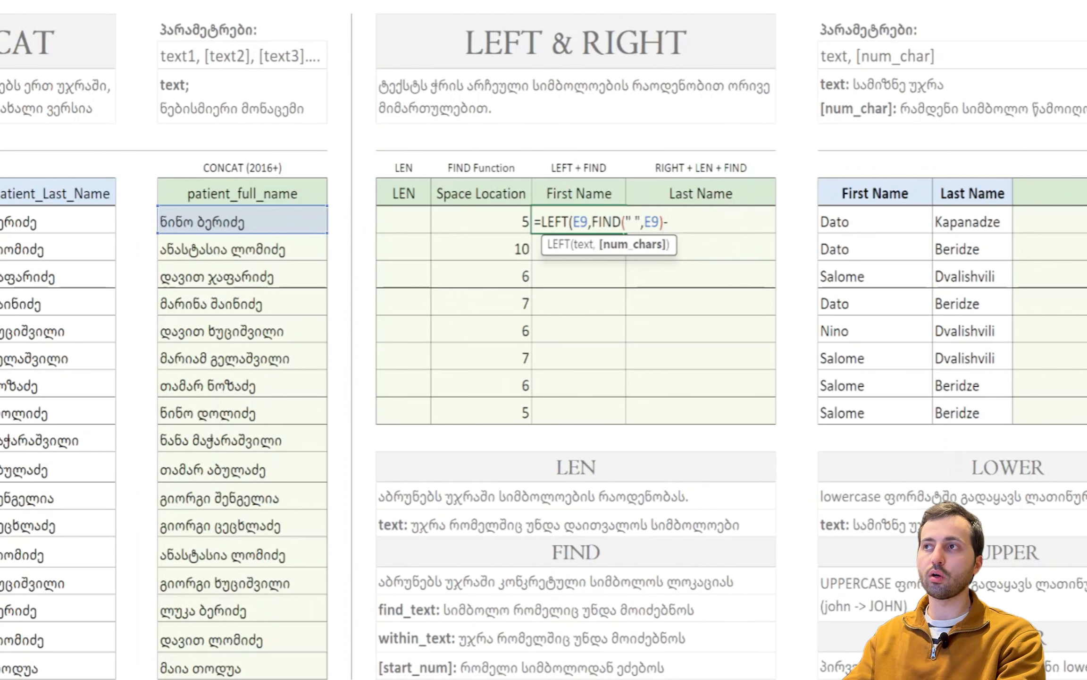
{"action": "type", "text": "-1"}
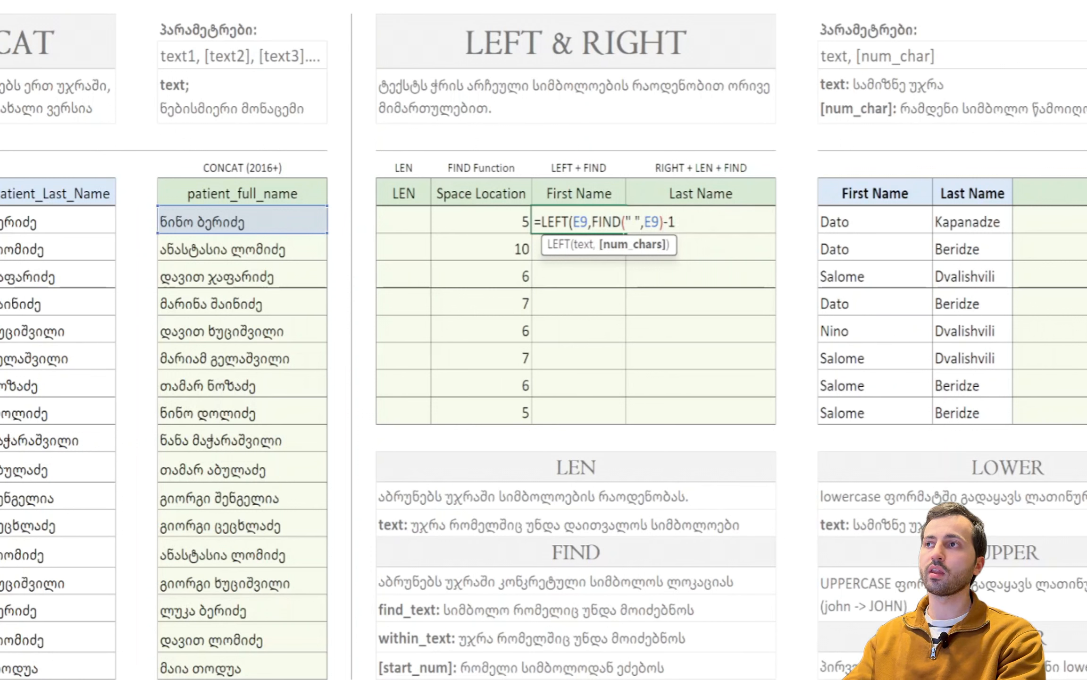
{"action": "type", "text": ")"}
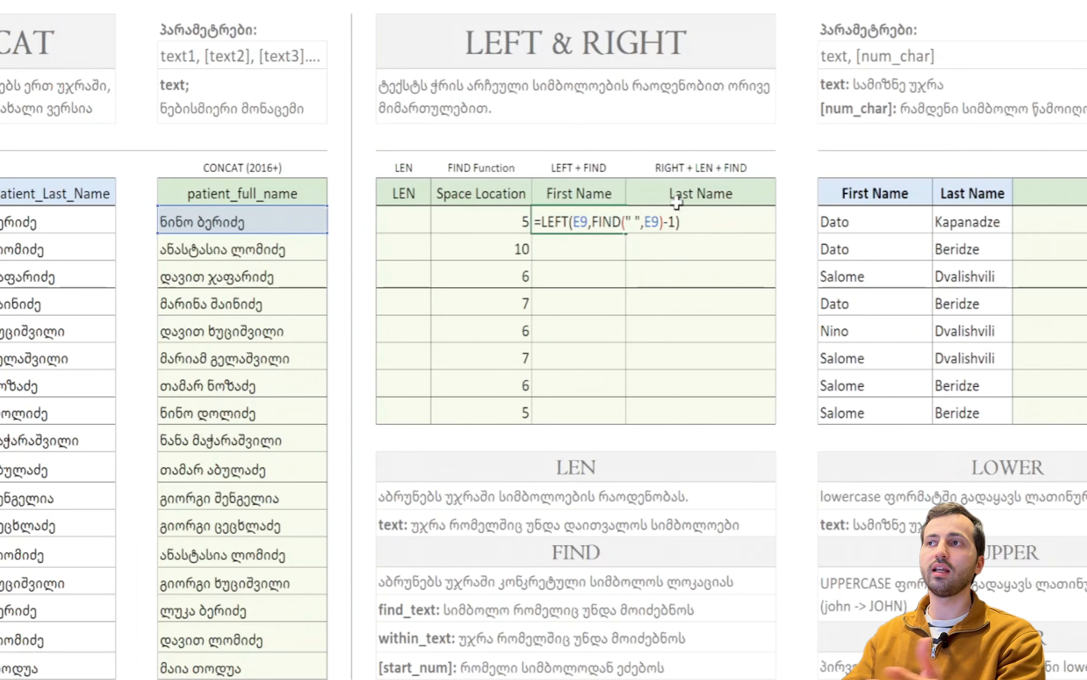
{"action": "left_click_drag", "start_coordinate": [591, 222], "coordinate": [668, 222]}
{"action": "left_click", "coordinate": [603, 222]}
{"action": "left_click", "coordinate": [589, 222]}
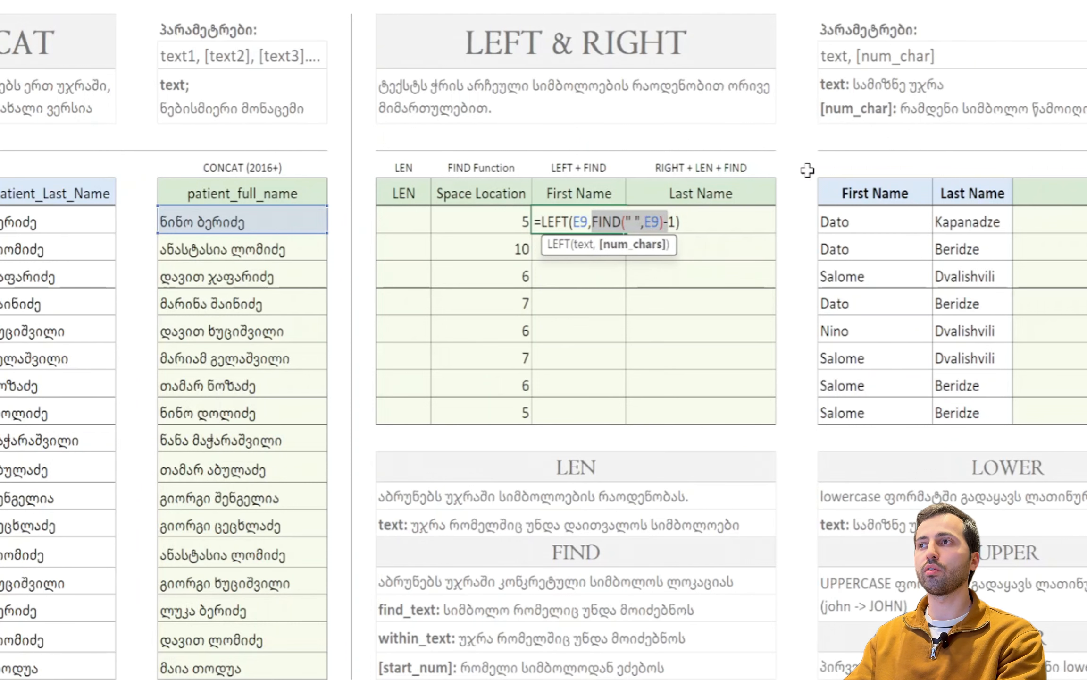
{"action": "key", "text": "shift+Right"}
{"action": "key", "text": "shift+Right"}
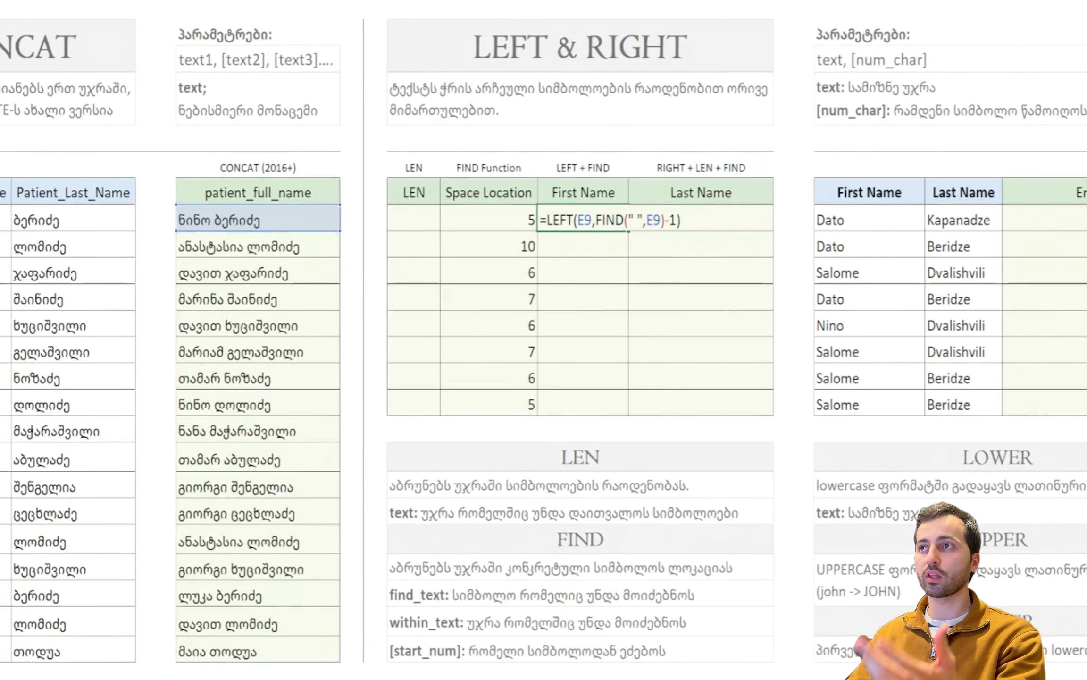
{"action": "key", "text": "ctrl+Return"}
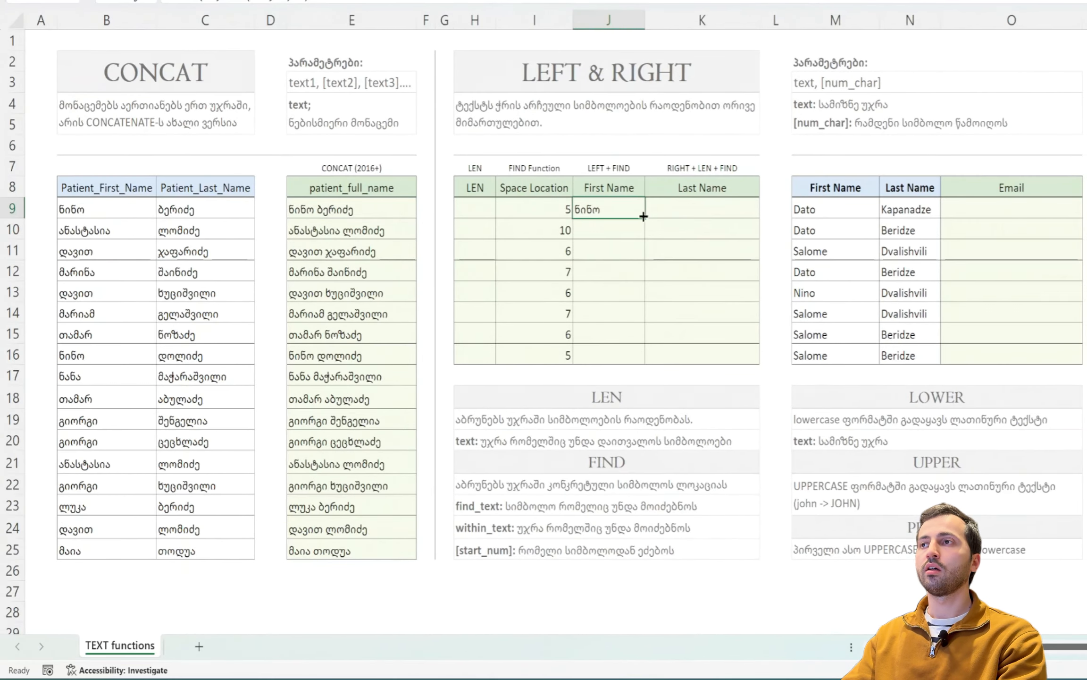
Fill the J9 formula down the First Name column to J16
{"action": "left_click_drag", "start_coordinate": [639, 223], "coordinate": [635, 379]}
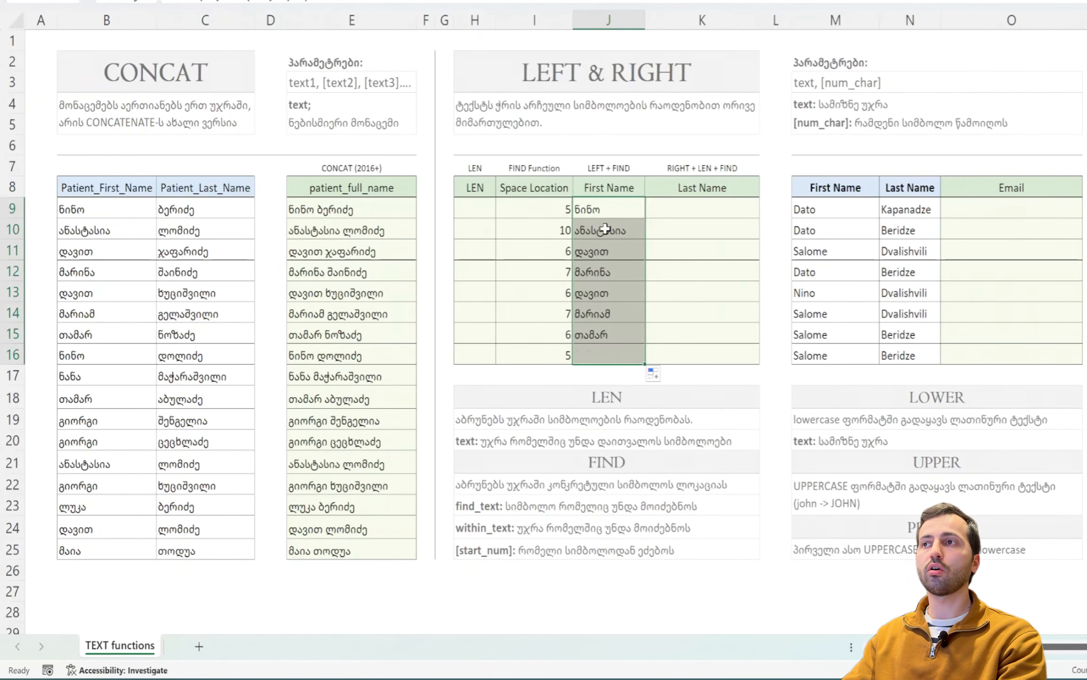
{"action": "left_click", "coordinate": [606, 229]}
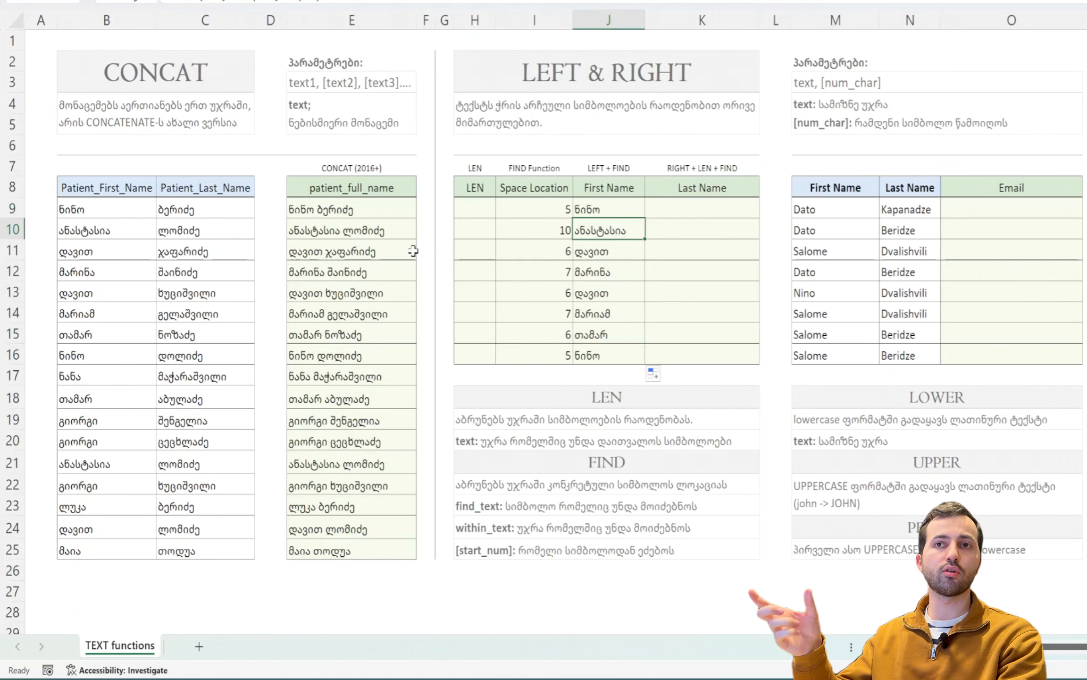
{"action": "left_click", "coordinate": [622, 256]}
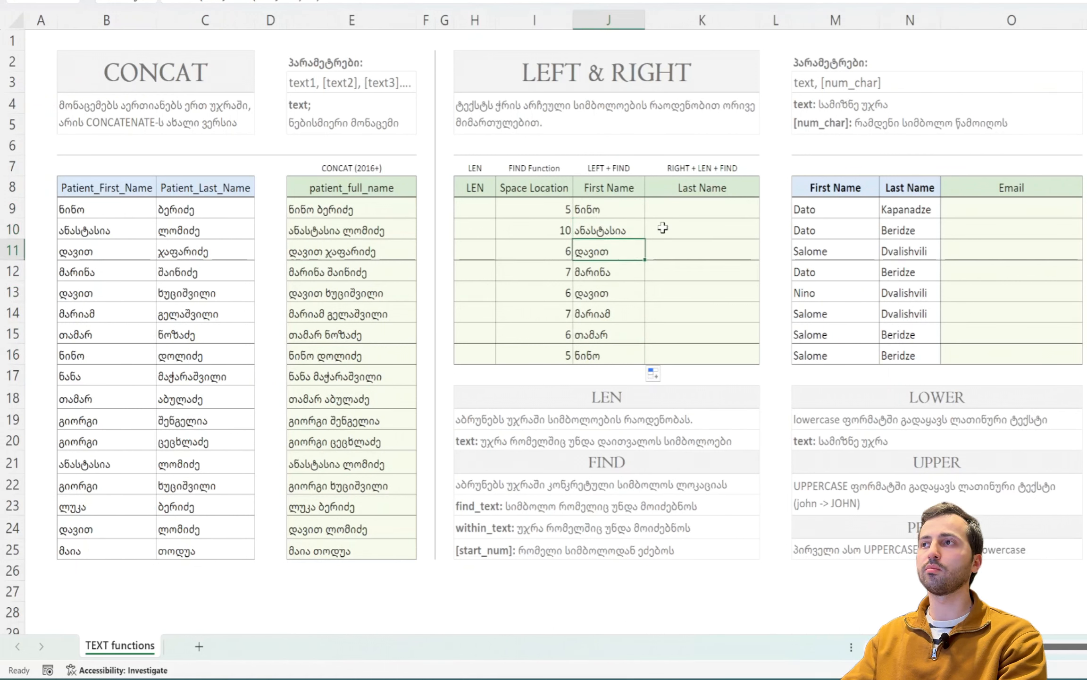
Enter =LEN(E9) in H9 and fill it down the LEN column to H16
{"action": "left_click", "coordinate": [665, 207]}
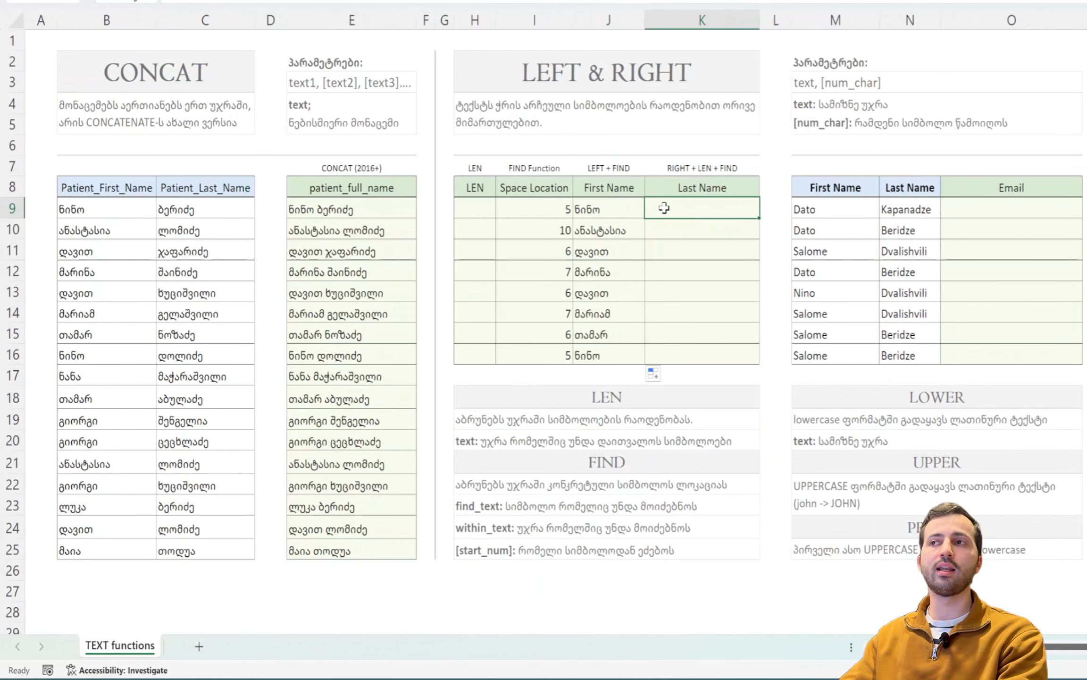
{"action": "left_click", "coordinate": [475, 209]}
{"action": "type", "text": "="}
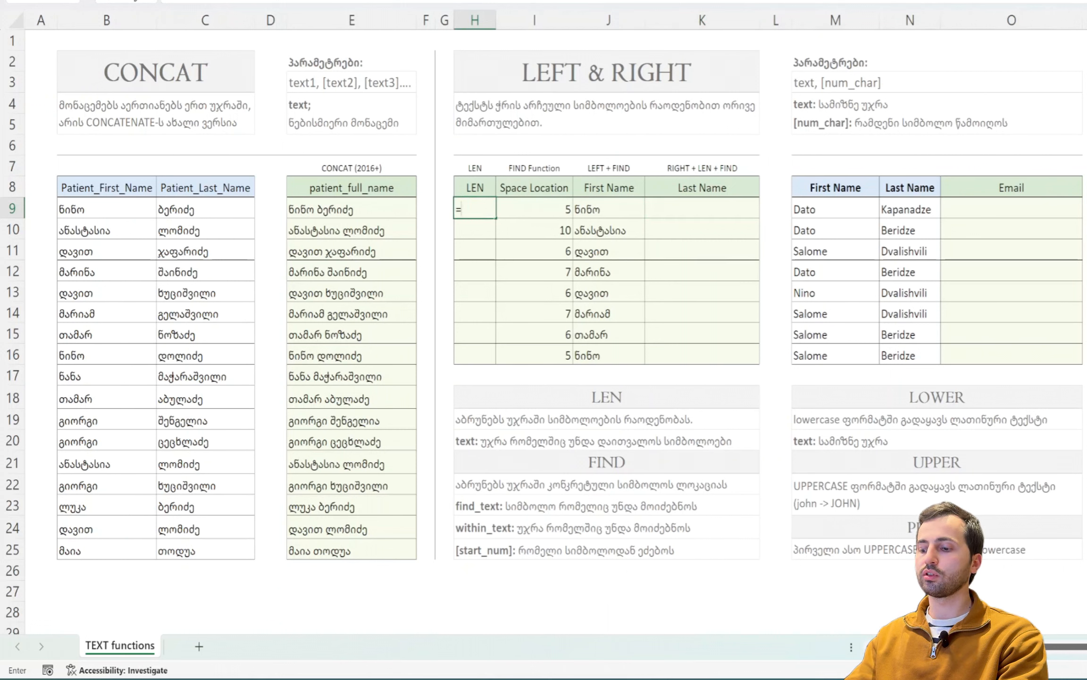
{"action": "type", "text": "L"}
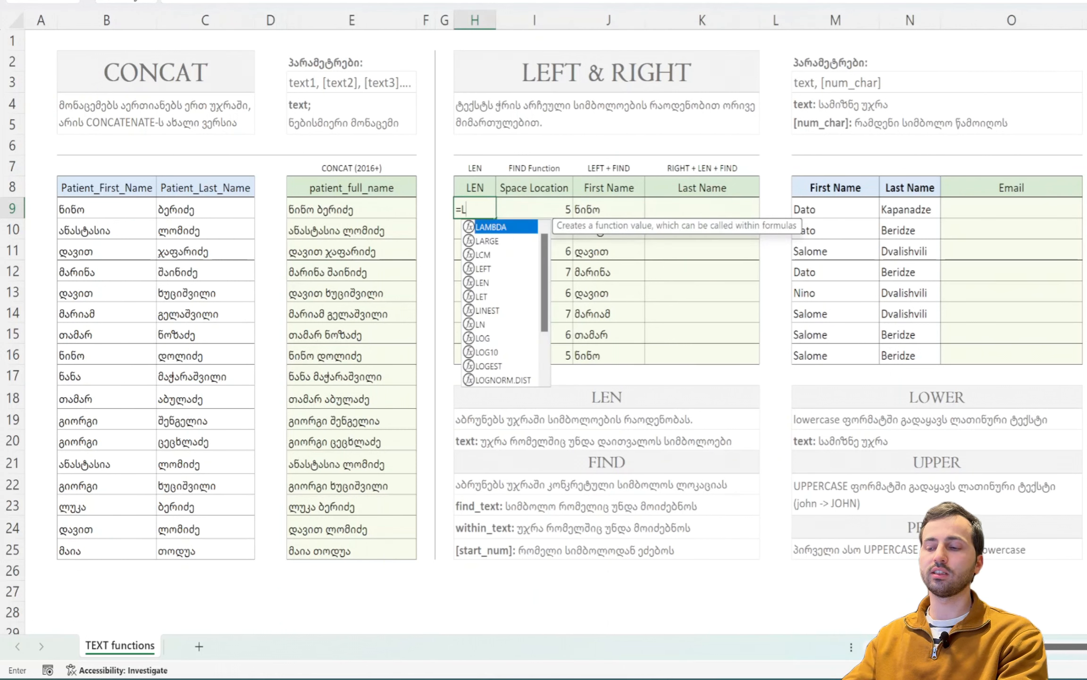
{"action": "type", "text": "EN("}
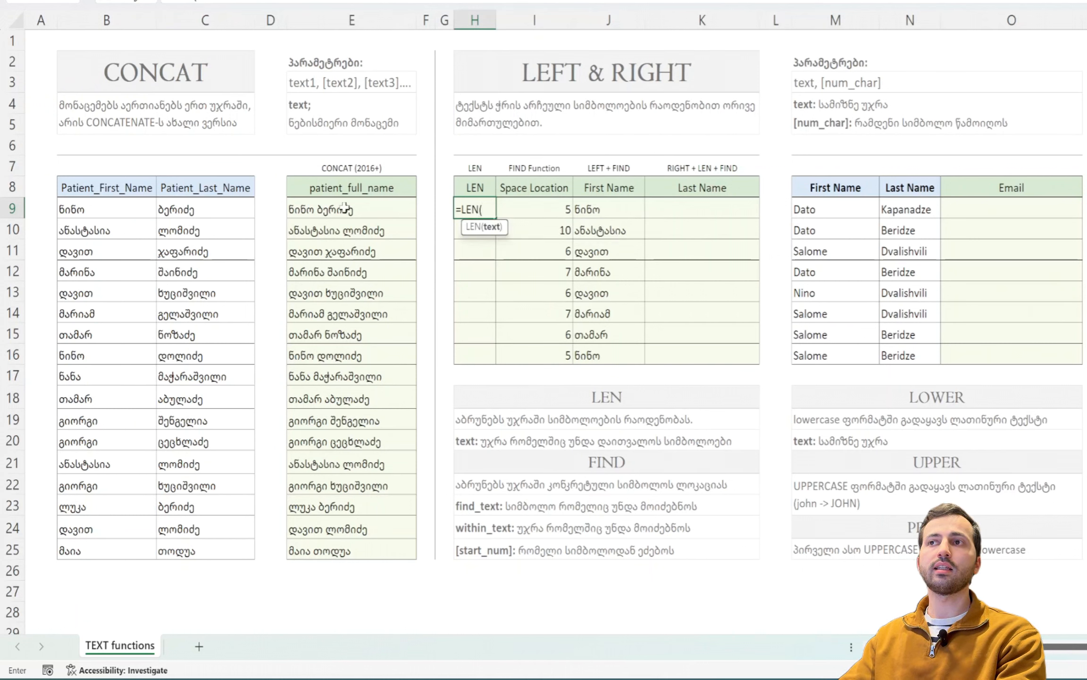
{"action": "left_click", "coordinate": [335, 211]}
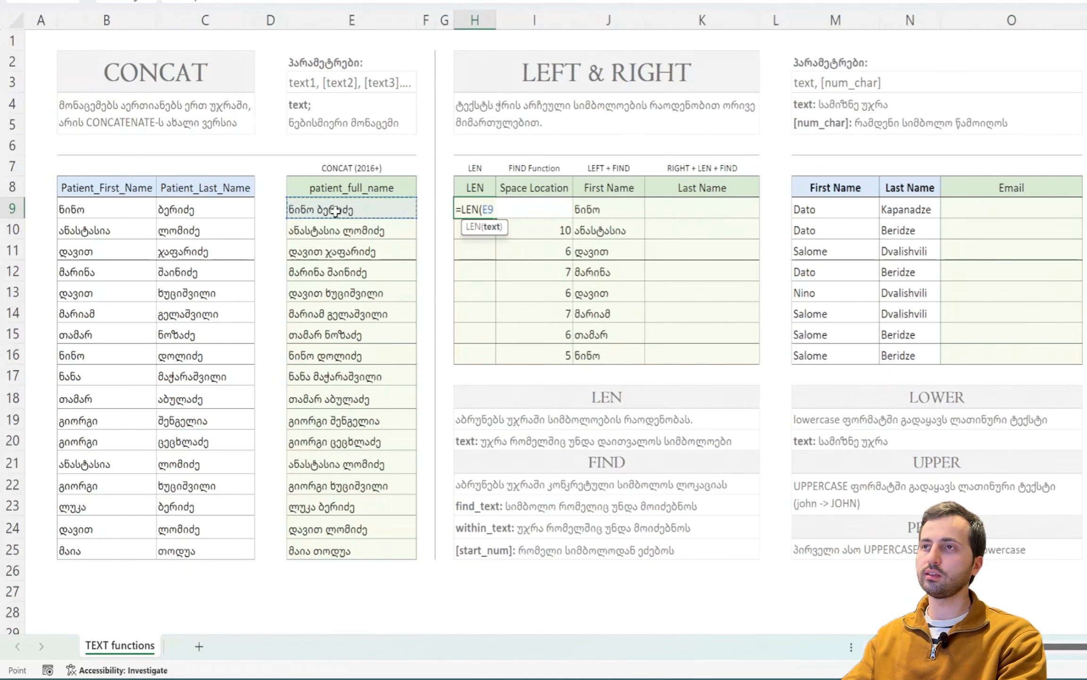
{"action": "type", "text": ")"}
{"action": "key", "text": "Return"}
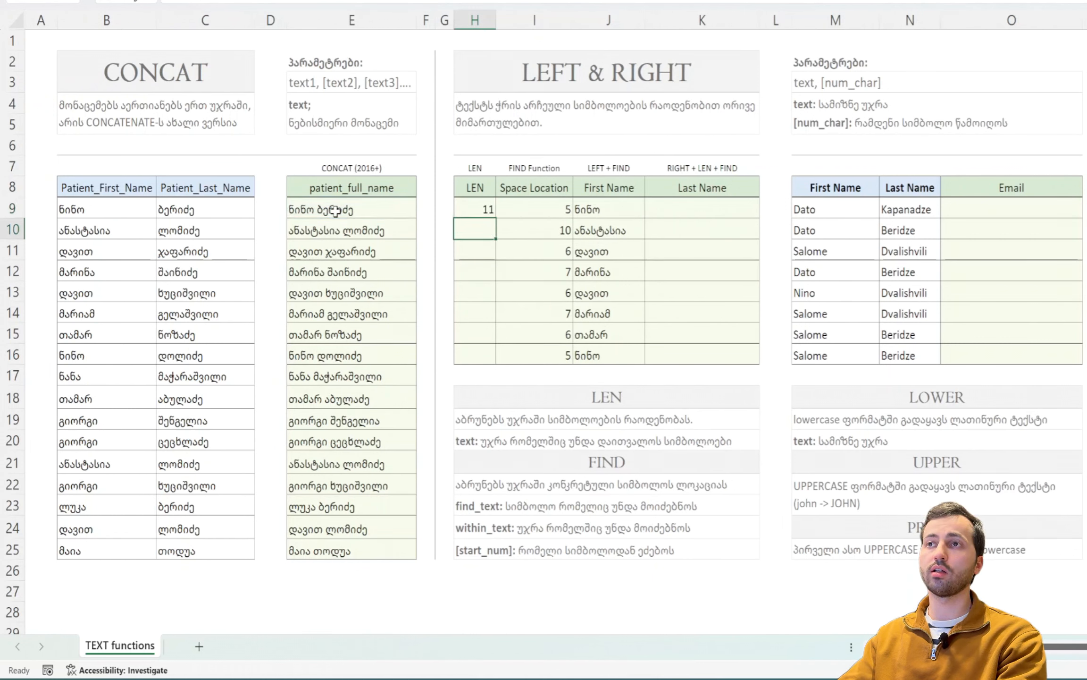
{"action": "left_click", "coordinate": [480, 212]}
{"action": "left_click_drag", "start_coordinate": [496, 218], "coordinate": [494, 359]}
{"action": "left_click", "coordinate": [488, 252]}
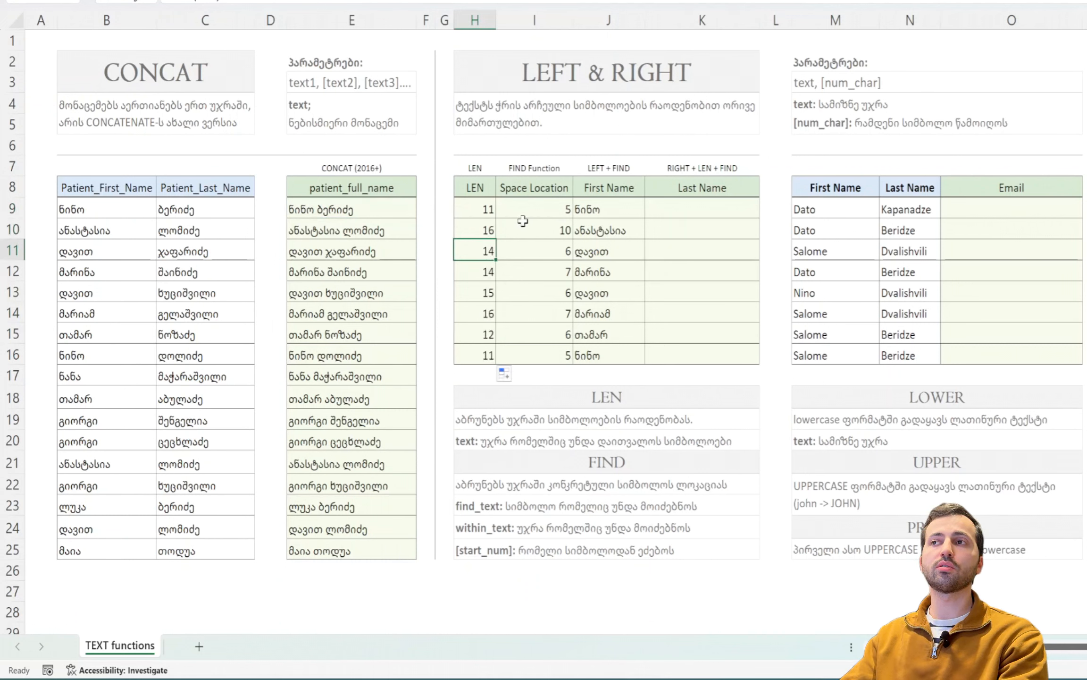
Begin the Last Name formula in K9 with =RIGHT(E9,LEN(E9)- to base the character count on the full name's length
{"action": "left_click", "coordinate": [345, 214]}
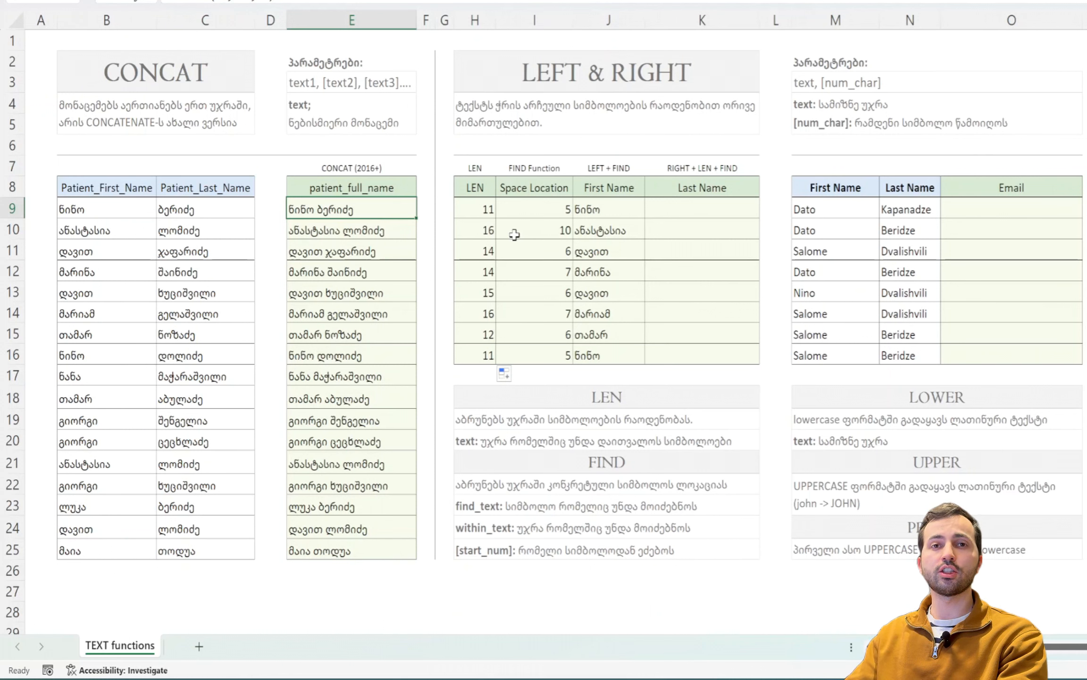
{"action": "left_click", "coordinate": [675, 204]}
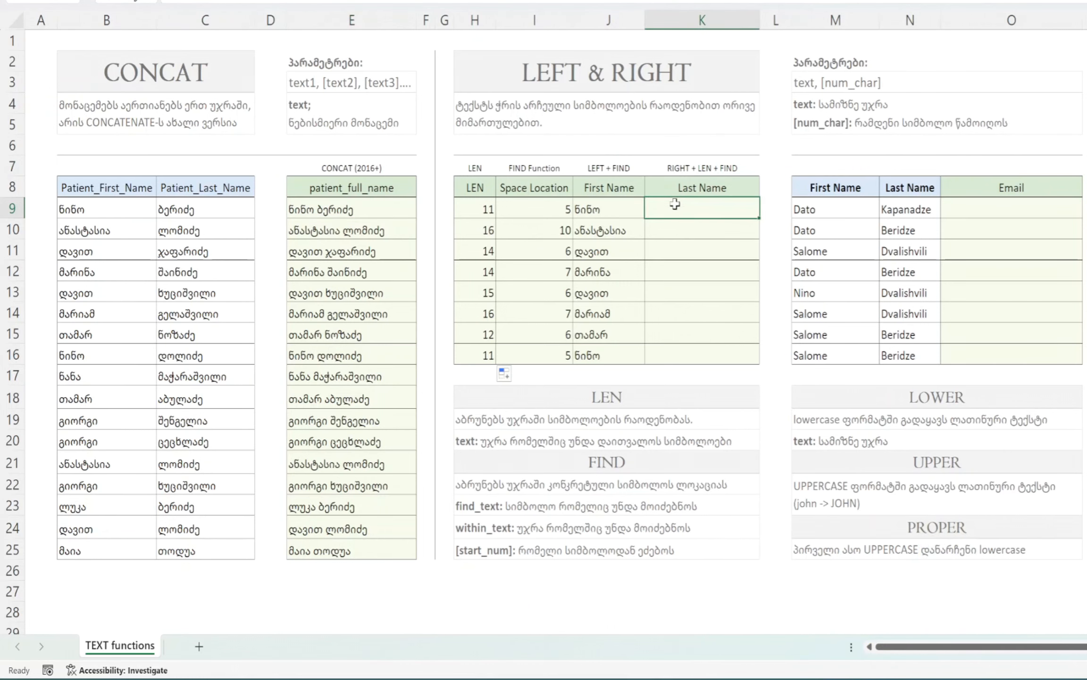
{"action": "type", "text": "=RIGHT("}
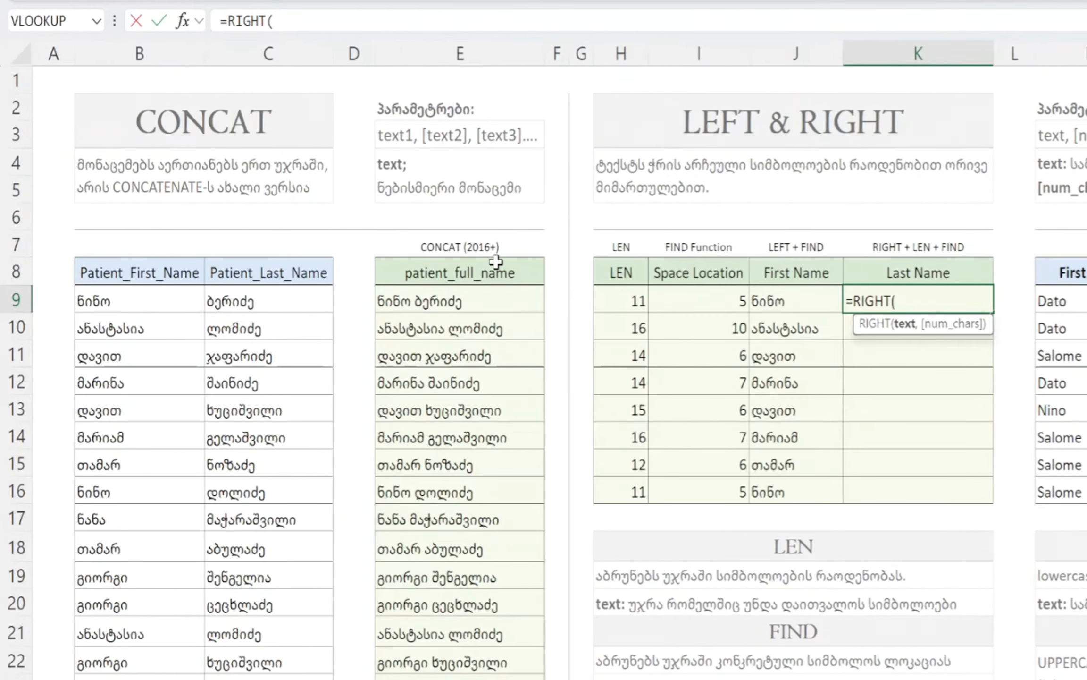
{"action": "left_click", "coordinate": [457, 305]}
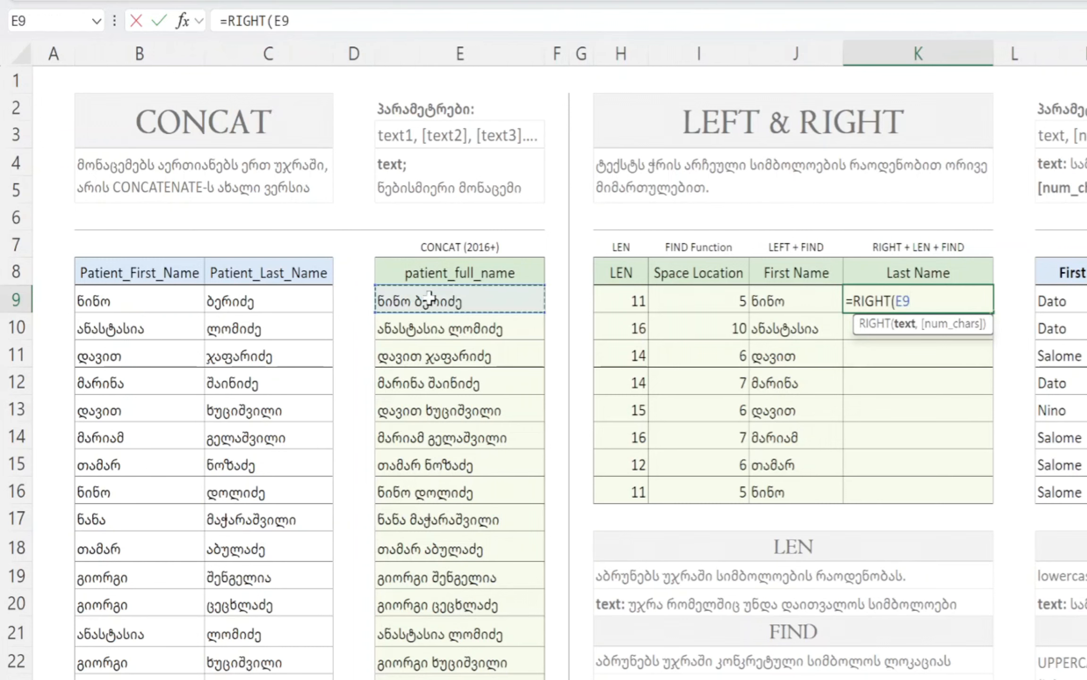
{"action": "type", "text": ","}
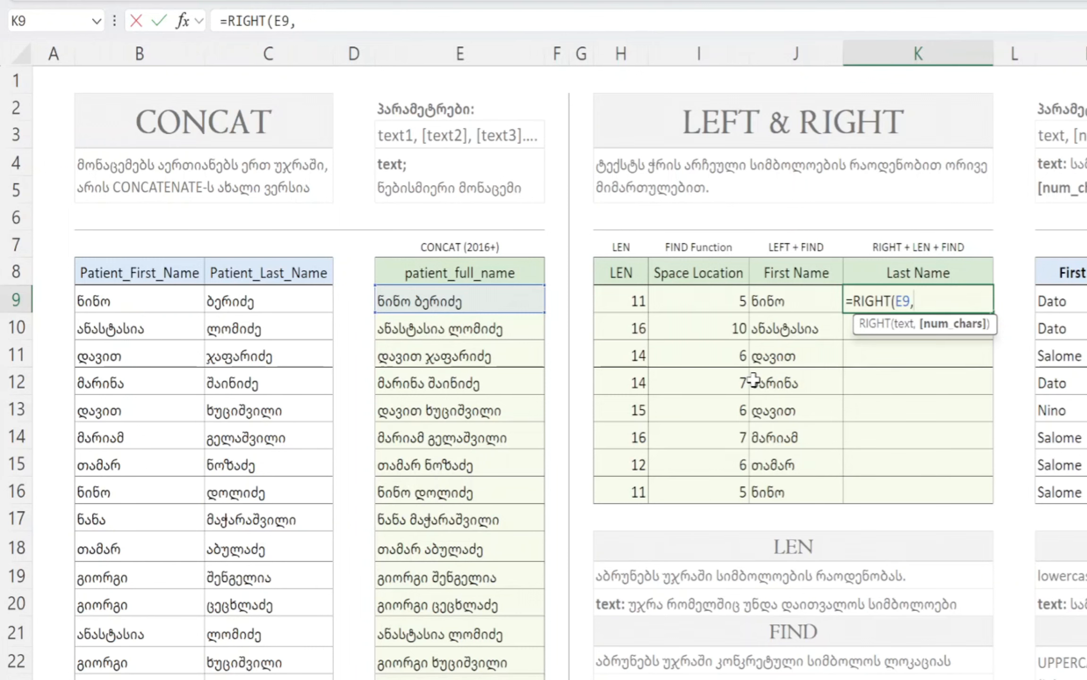
{"action": "type", "text": "LEN"}
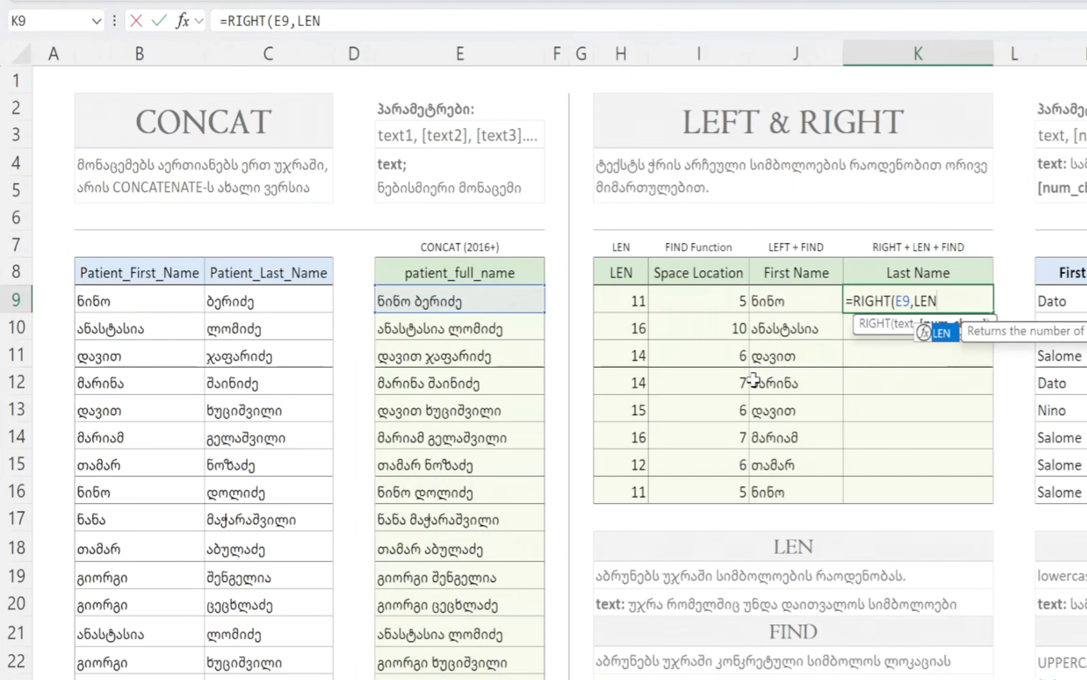
{"action": "type", "text": "("}
{"action": "left_click", "coordinate": [487, 297]}
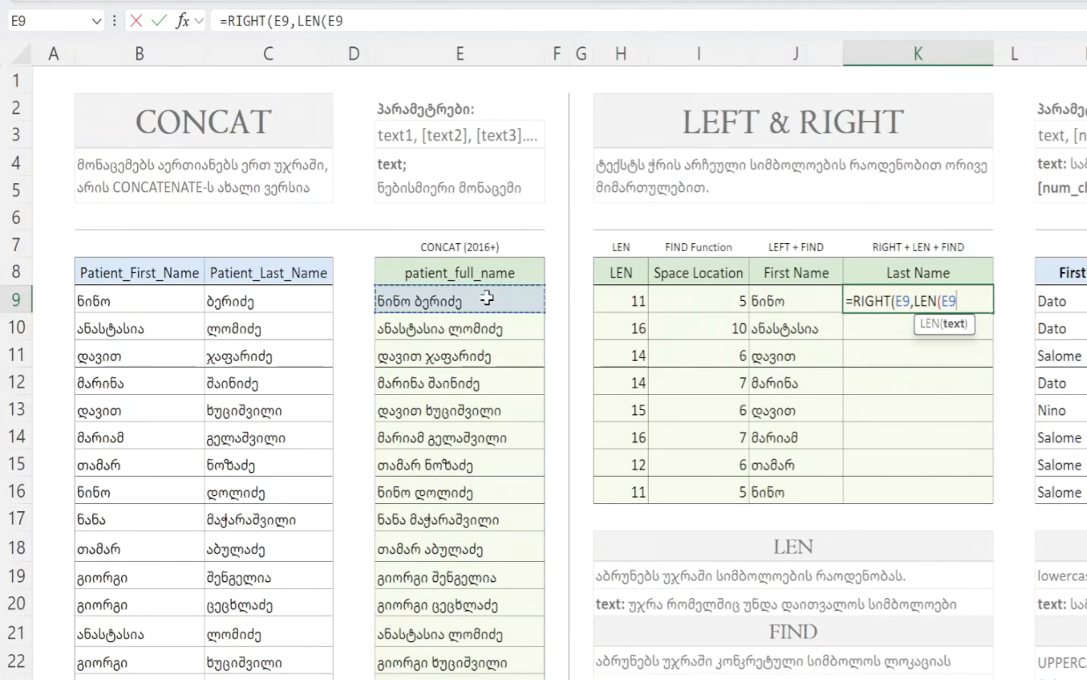
{"action": "type", "text": ")-"}
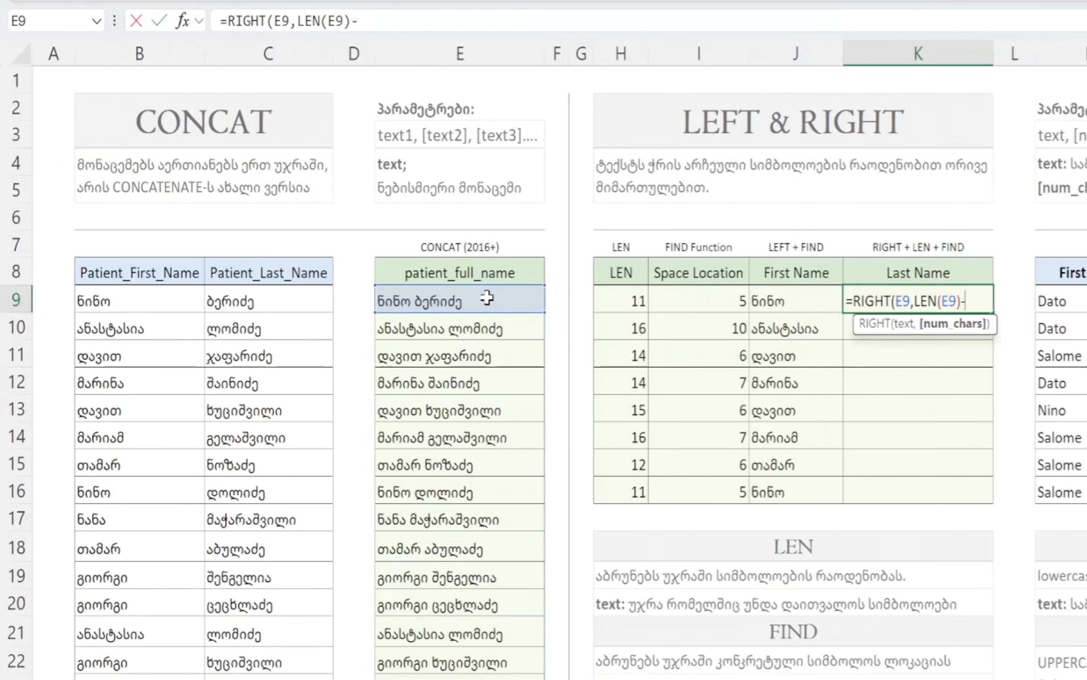
Subtract the space position with FIND(" ",E9) so the K9 formula reads =RIGHT(E9,LEN(E9)-FIND(" ",E9))
{"action": "type", "text": "FIND("}
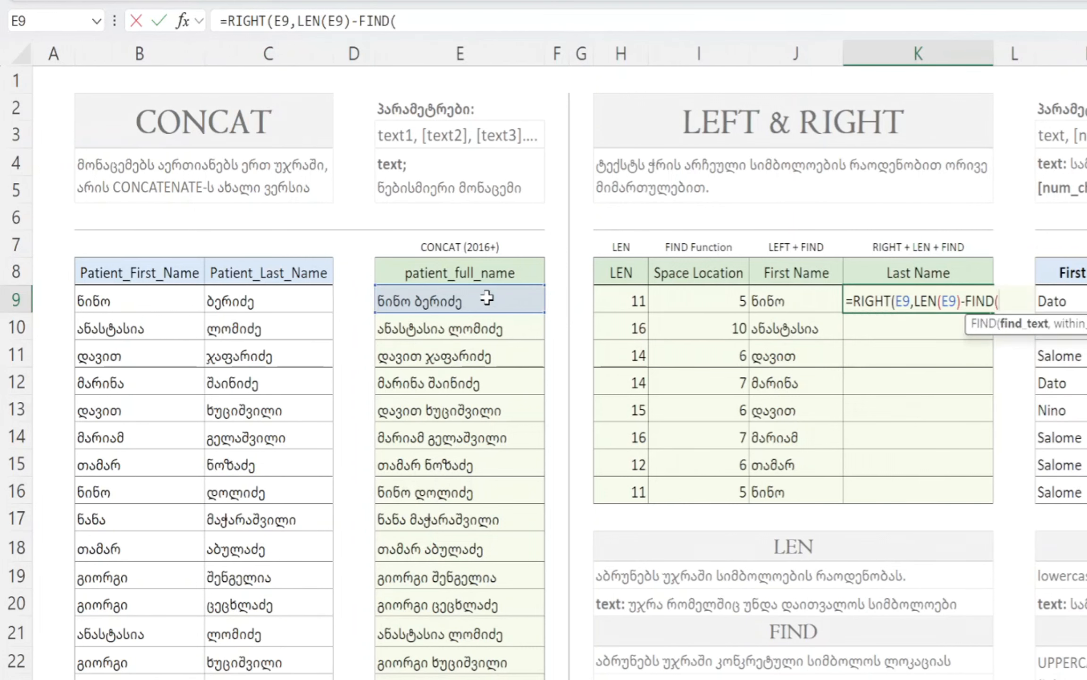
{"action": "type", "text": "\" \","}
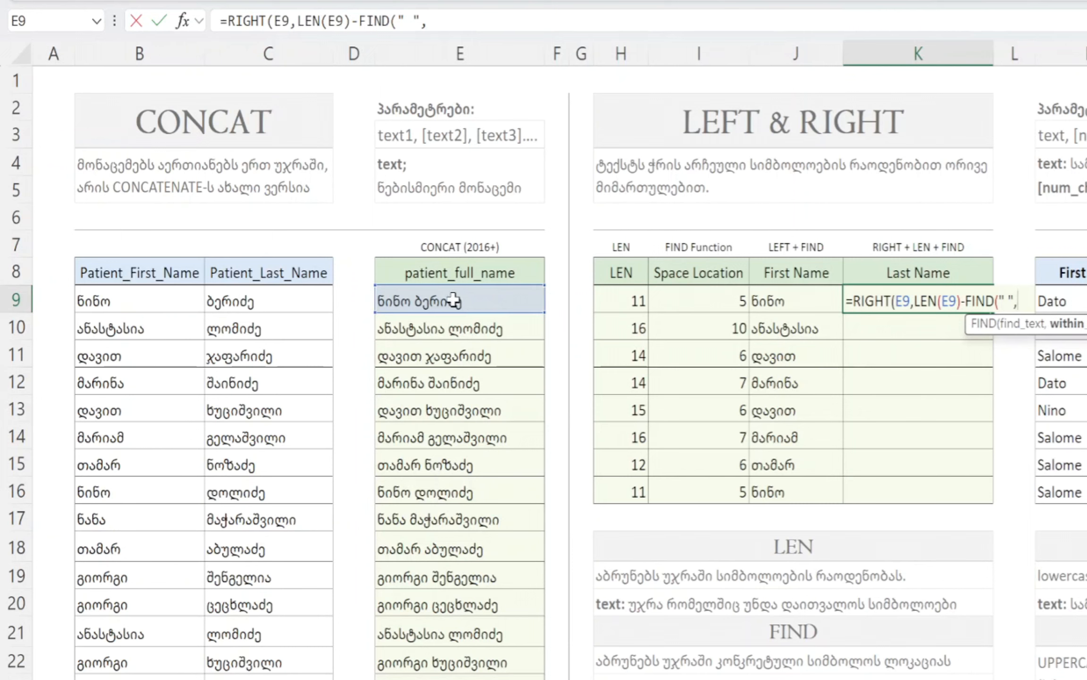
{"action": "left_click", "coordinate": [454, 300]}
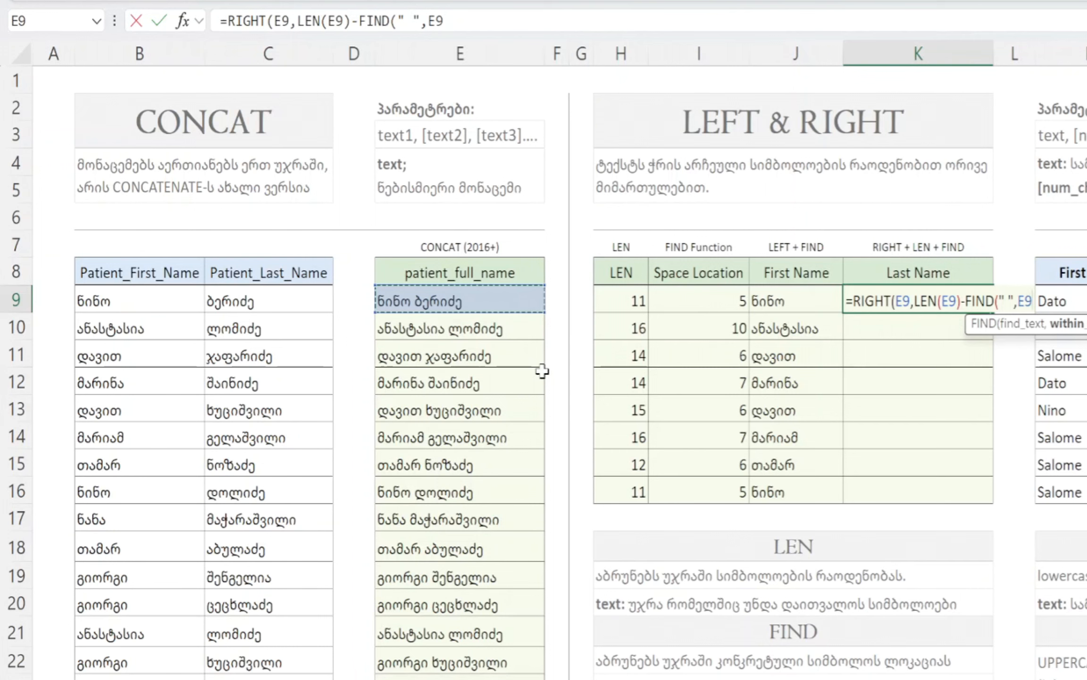
{"action": "type", "text": ")"}
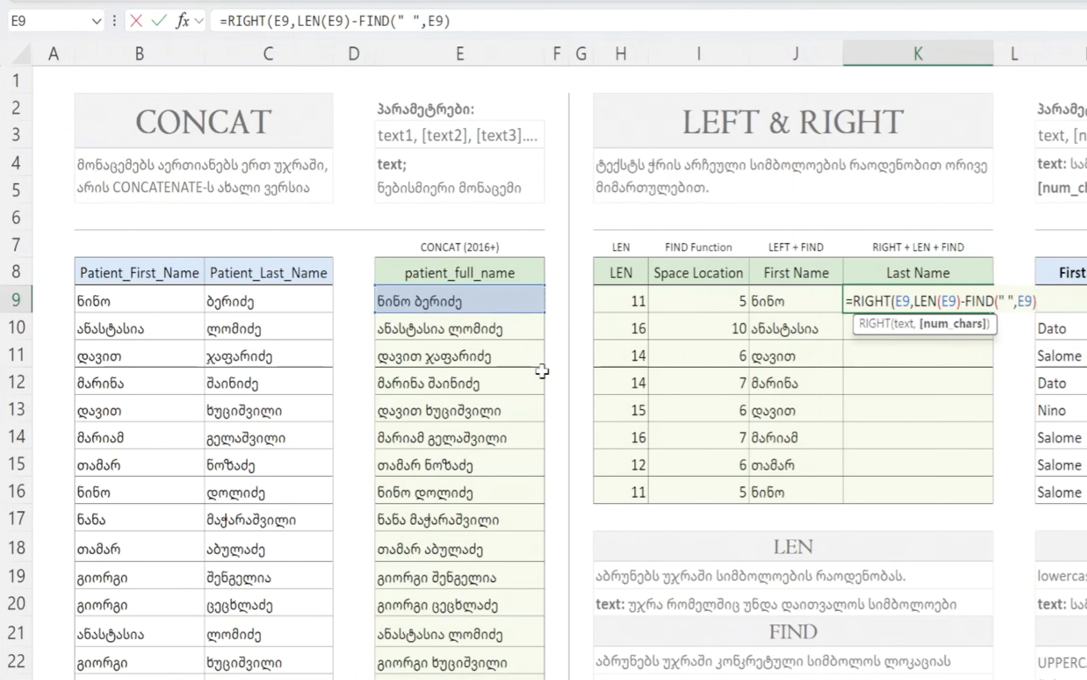
{"action": "type", "text": ")"}
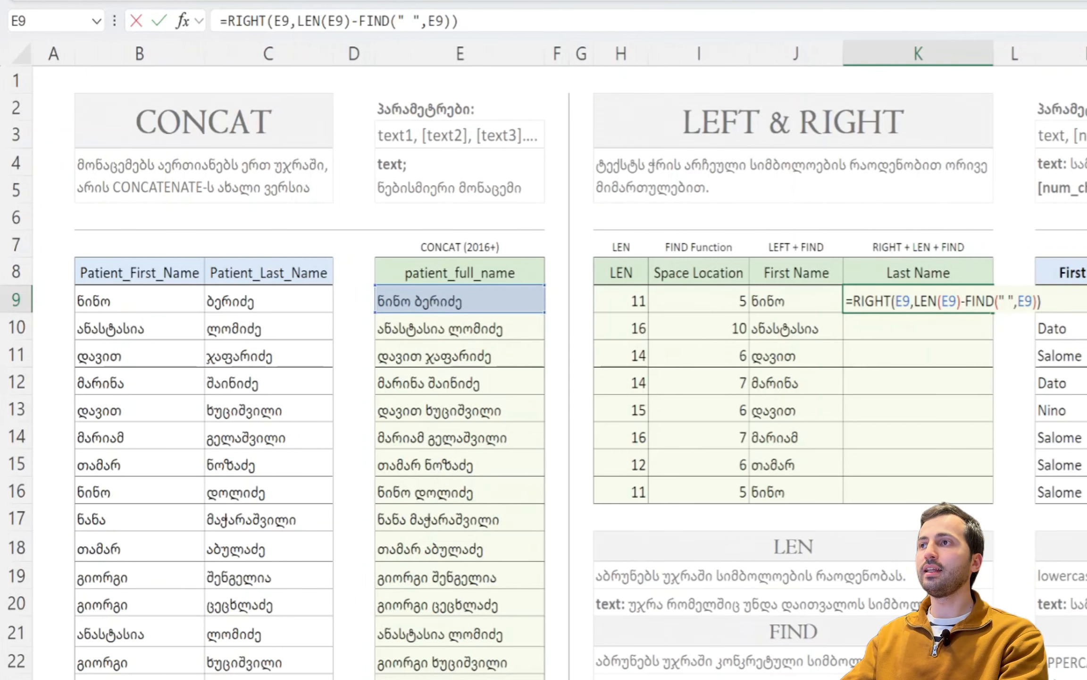
Review the LEN(E9) and FIND(" ",E9) parts of the K9 formula, individually and combined, and commit the formula
{"action": "left_click_drag", "start_coordinate": [914, 301], "coordinate": [965, 301]}
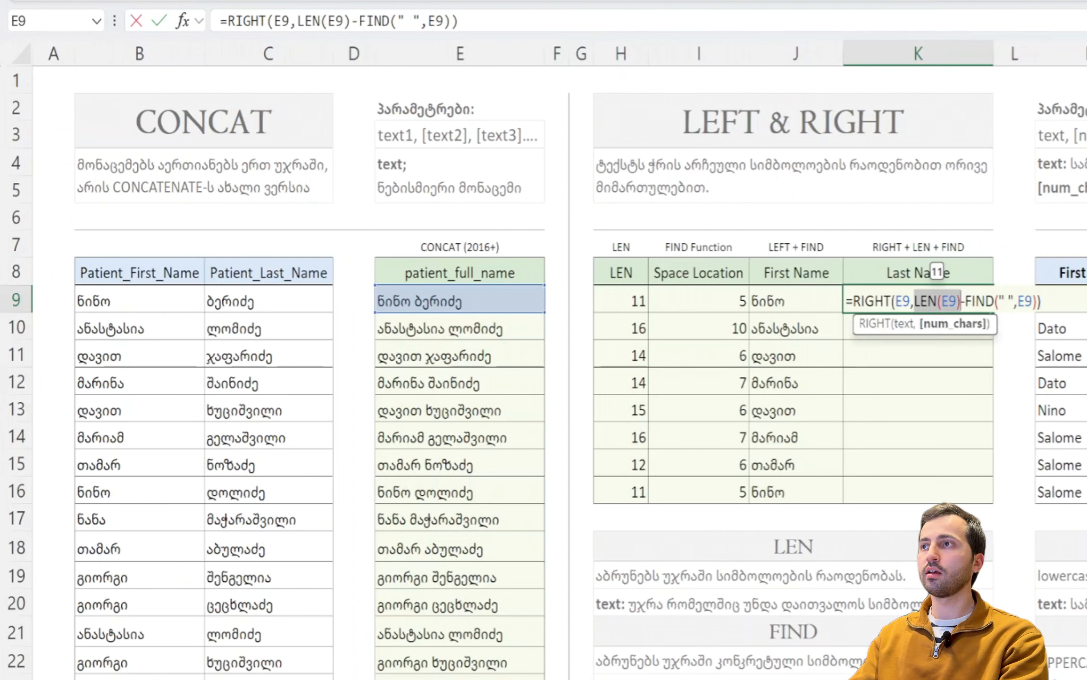
{"action": "left_click_drag", "start_coordinate": [966, 301], "coordinate": [1037, 301]}
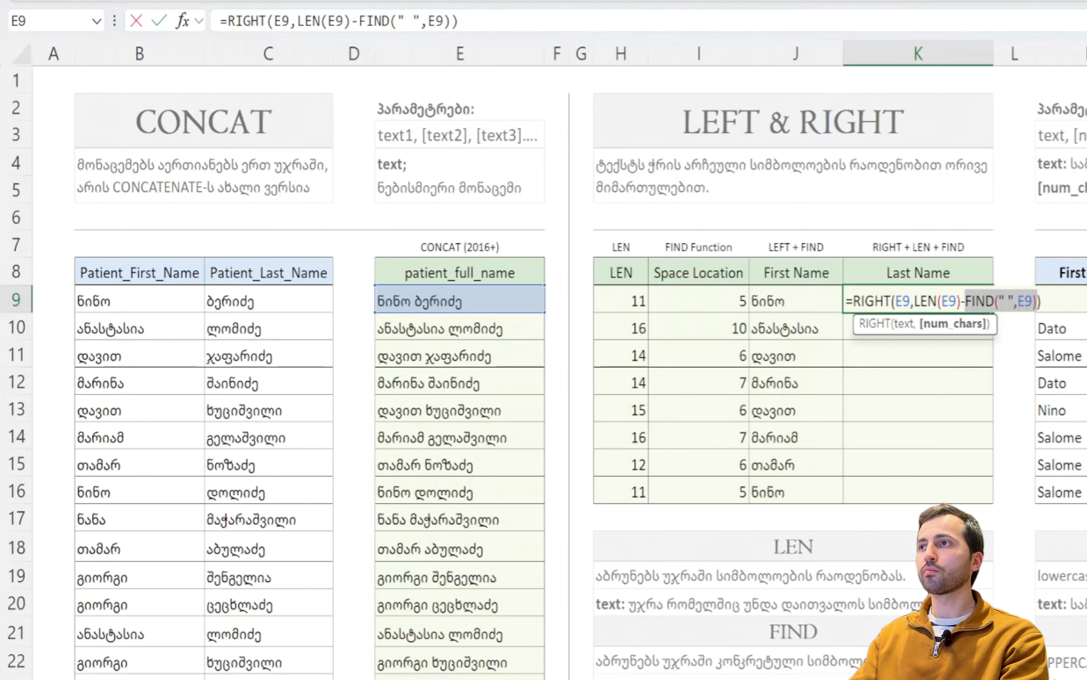
{"action": "left_click_drag", "start_coordinate": [914, 301], "coordinate": [1033, 301]}
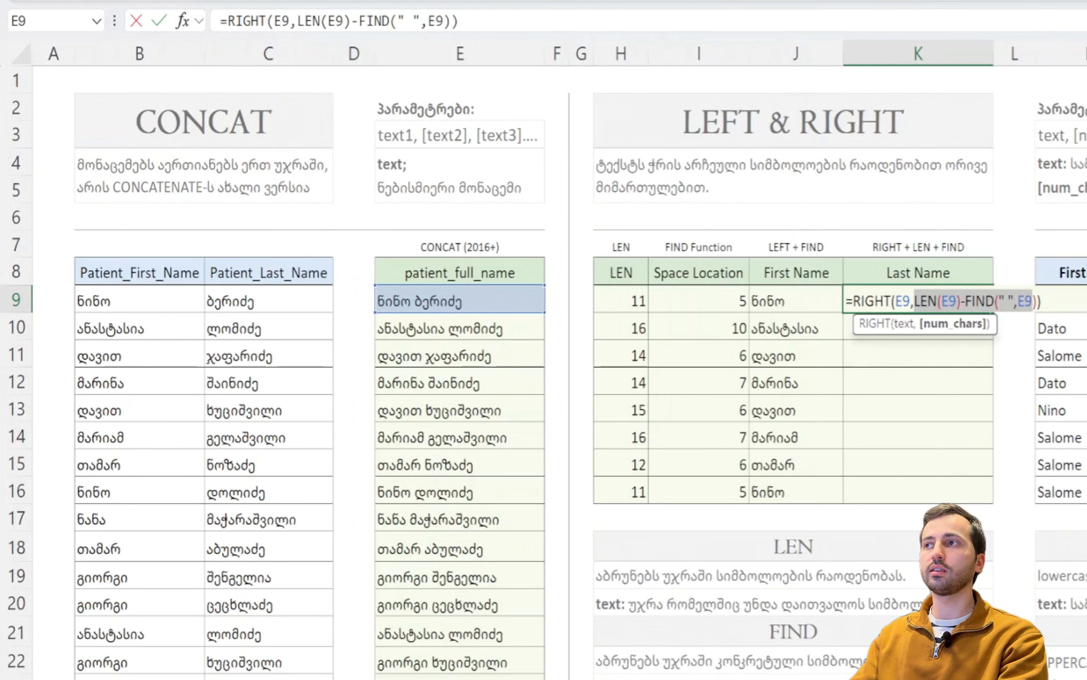
{"action": "left_click", "coordinate": [1041, 302]}
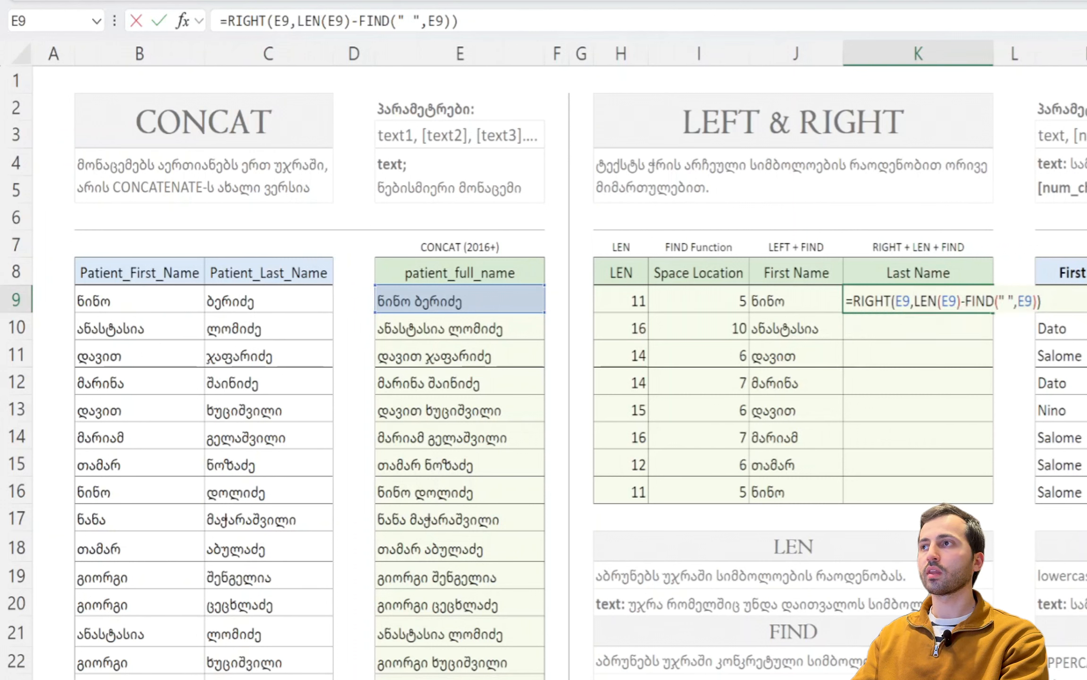
{"action": "key", "text": "Return"}
Fill the K9 formula down the Last Name column to K16
{"action": "left_click", "coordinate": [972, 305]}
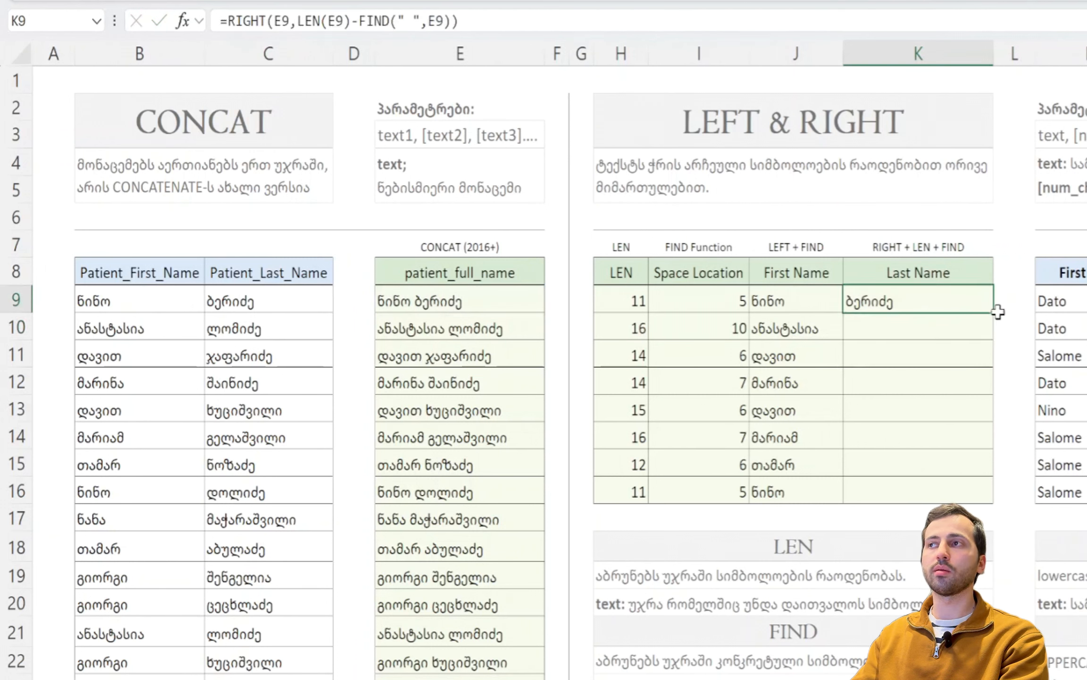
{"action": "left_click_drag", "start_coordinate": [992, 313], "coordinate": [982, 496]}
{"action": "left_click", "coordinate": [904, 375]}
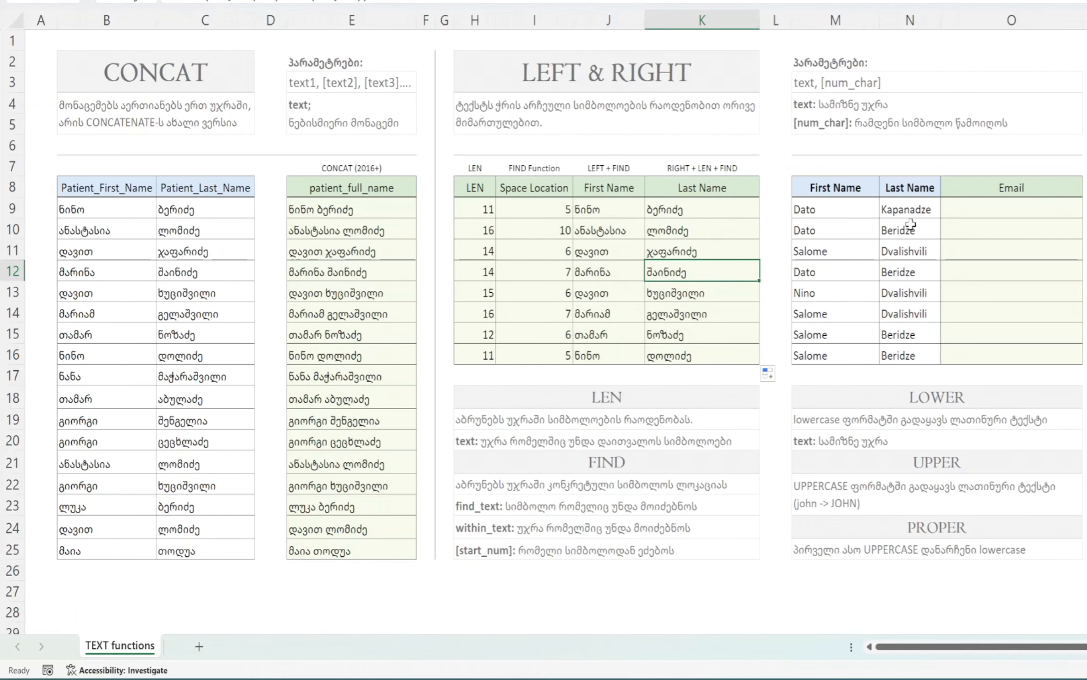
Begin the Email formula in O9 with =CONCAT(LEFT(M9,1 to take the first letter of the first name
{"action": "left_click", "coordinate": [963, 204]}
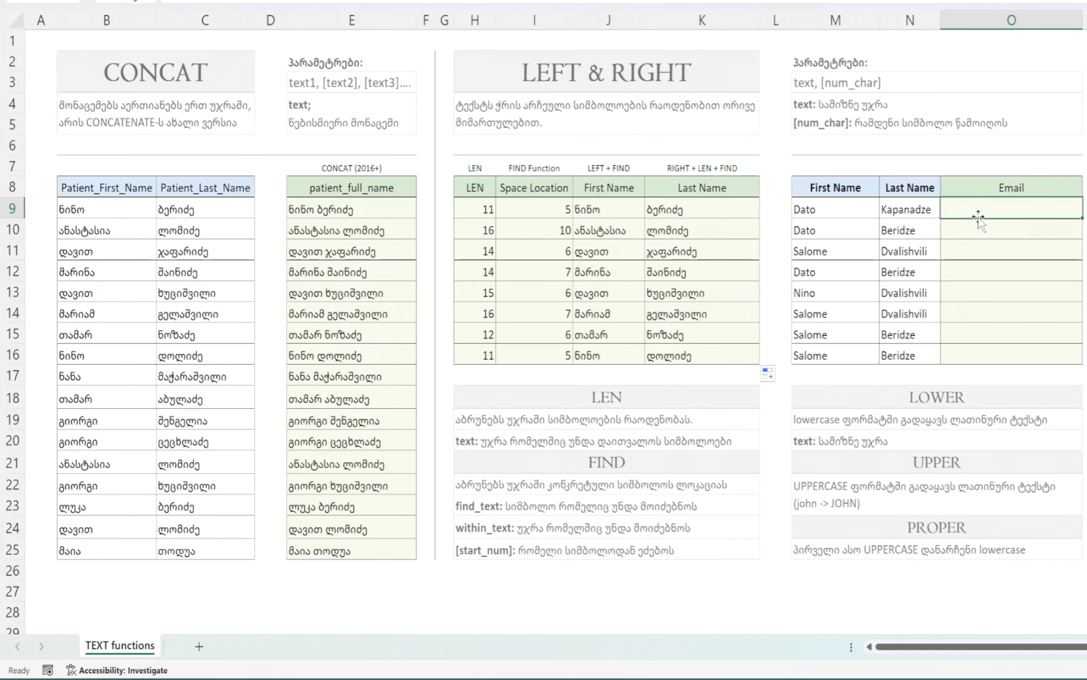
{"action": "left_click", "coordinate": [837, 187]}
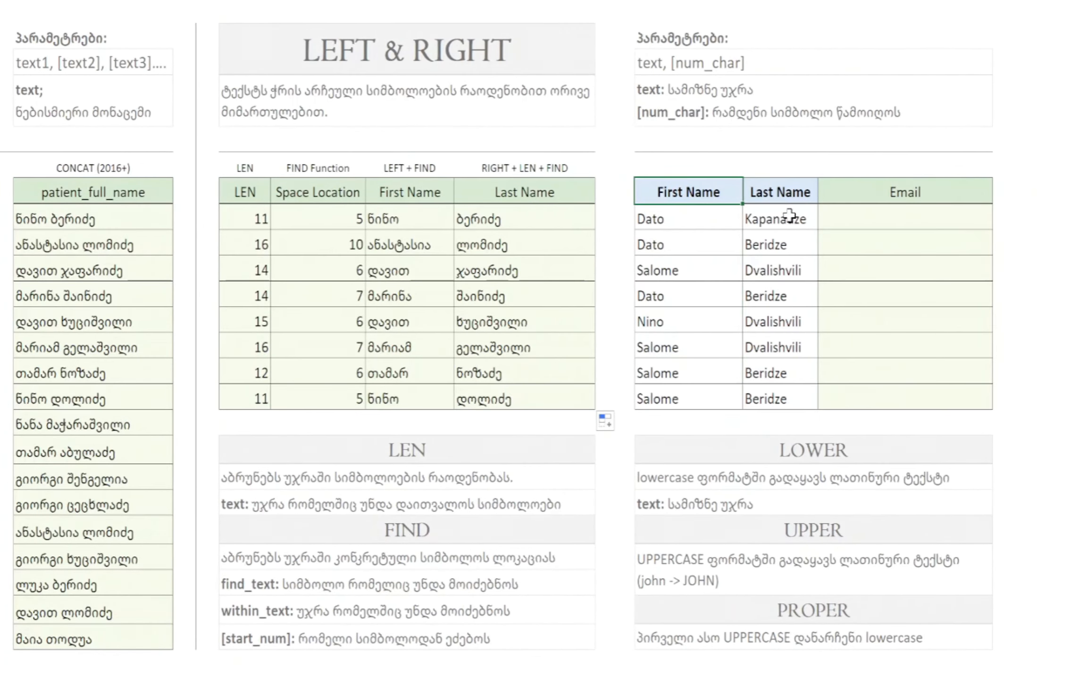
{"action": "left_click", "coordinate": [936, 208]}
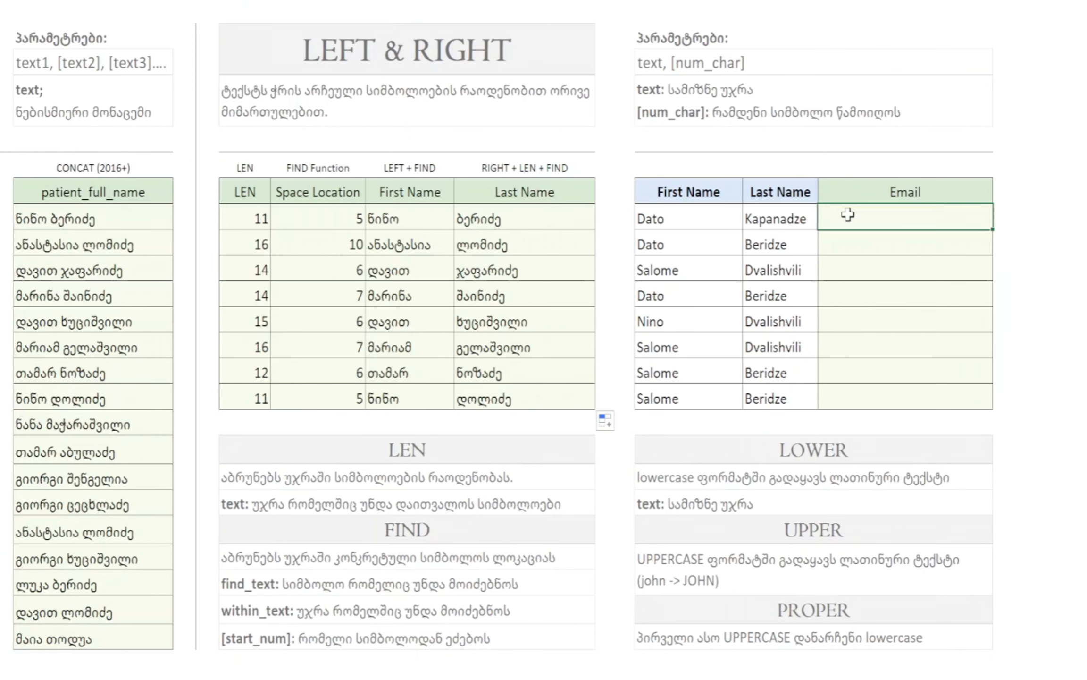
{"action": "type", "text": "=CONCAT("}
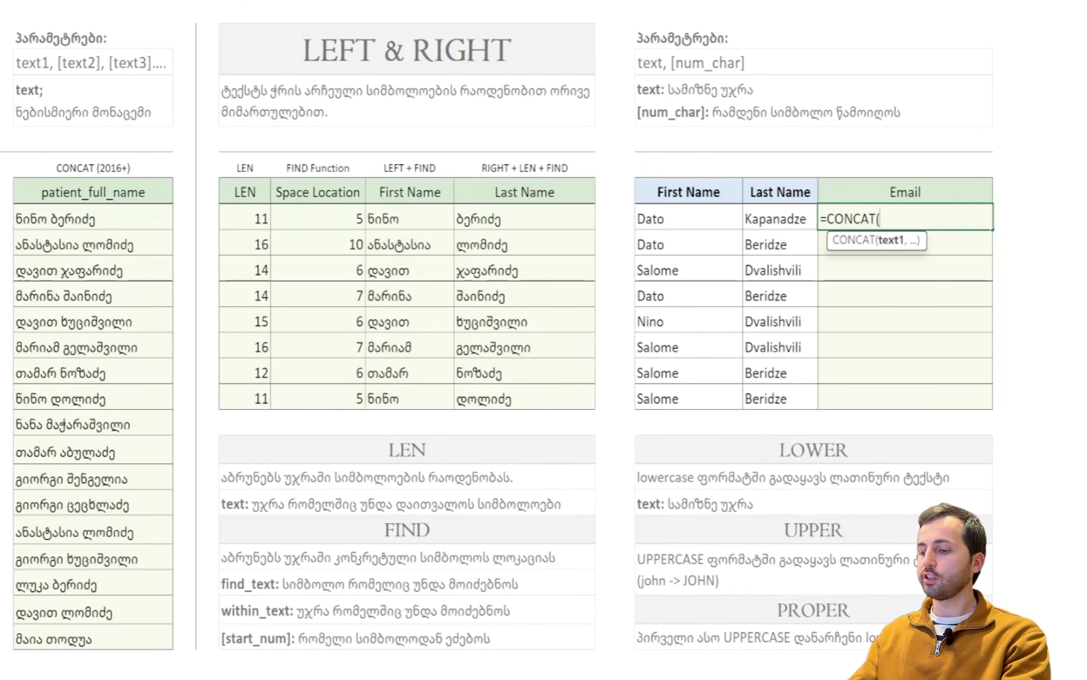
{"action": "type", "text": "\""}
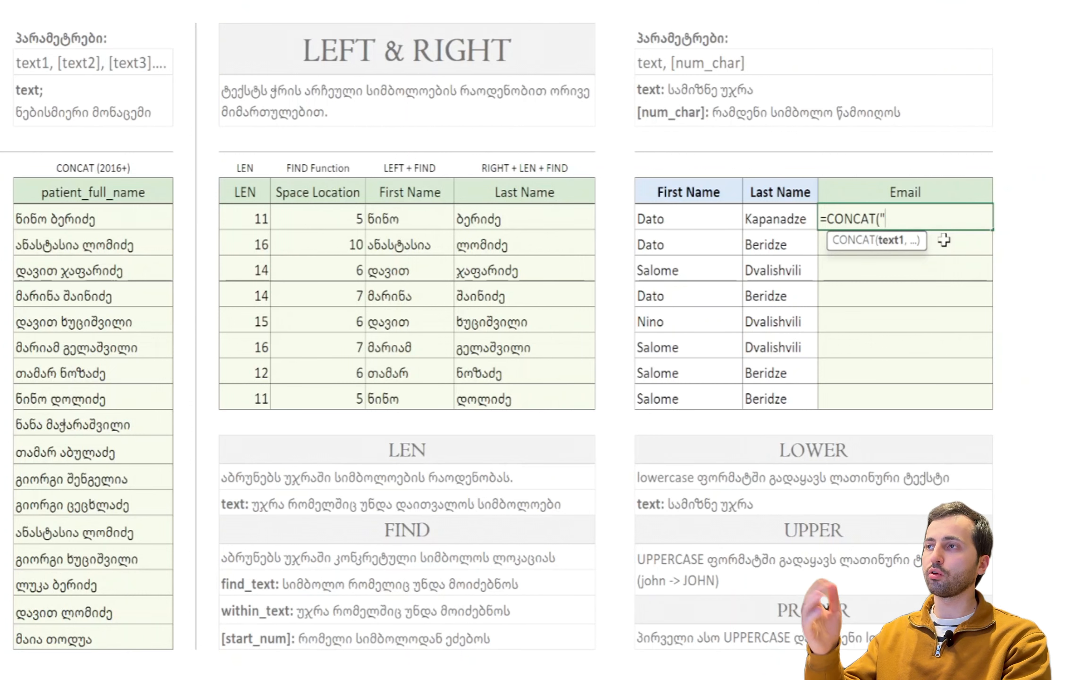
{"action": "key", "text": "BackSpace"}
{"action": "type", "text": "LEFT("}
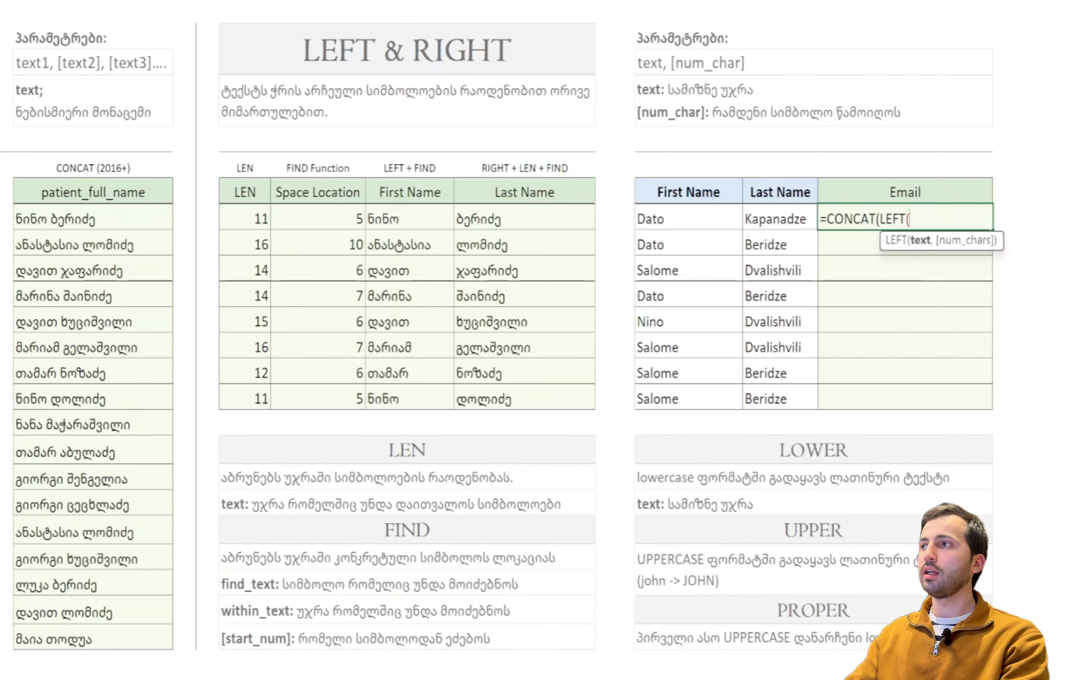
{"action": "left_click", "coordinate": [685, 214]}
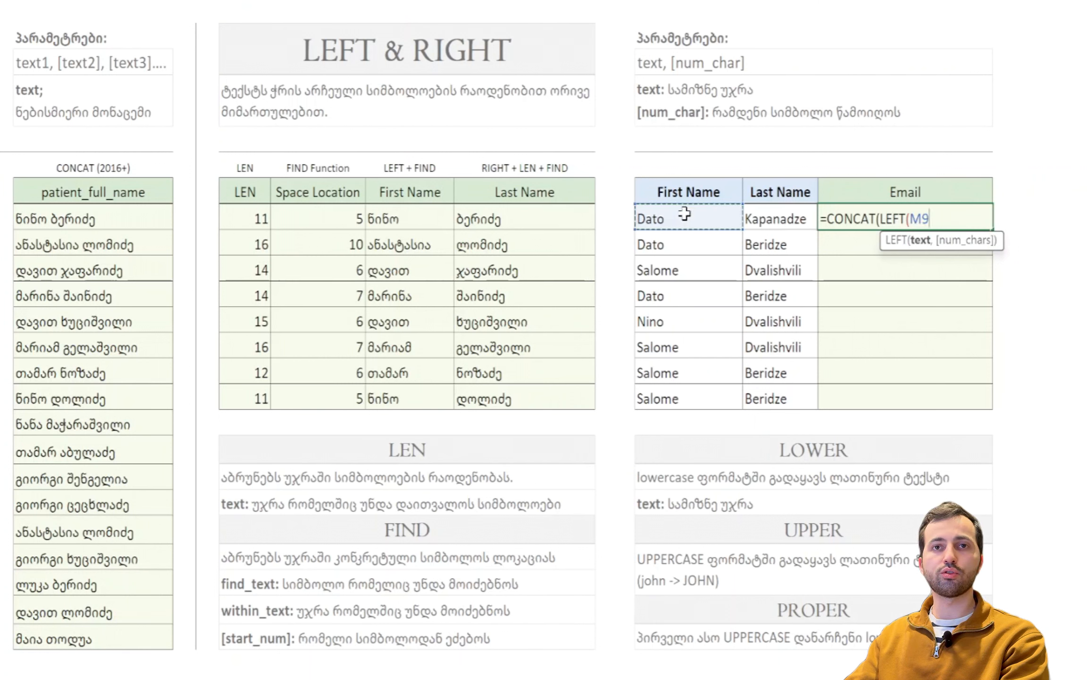
{"action": "type", "text": ","}
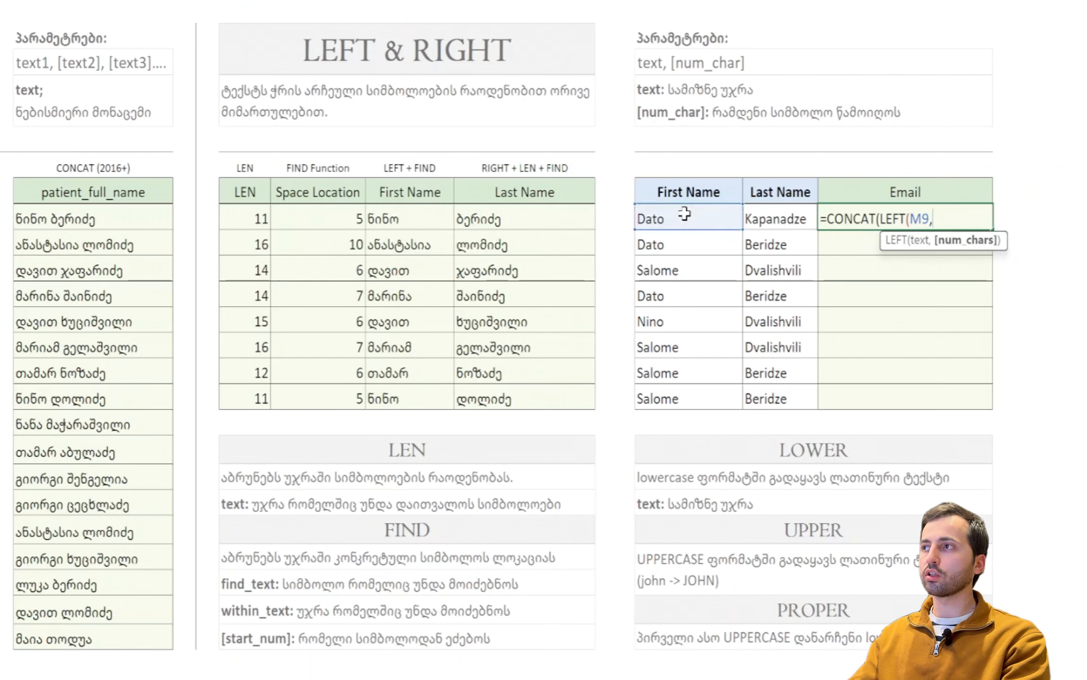
{"action": "type", "text": "1"}
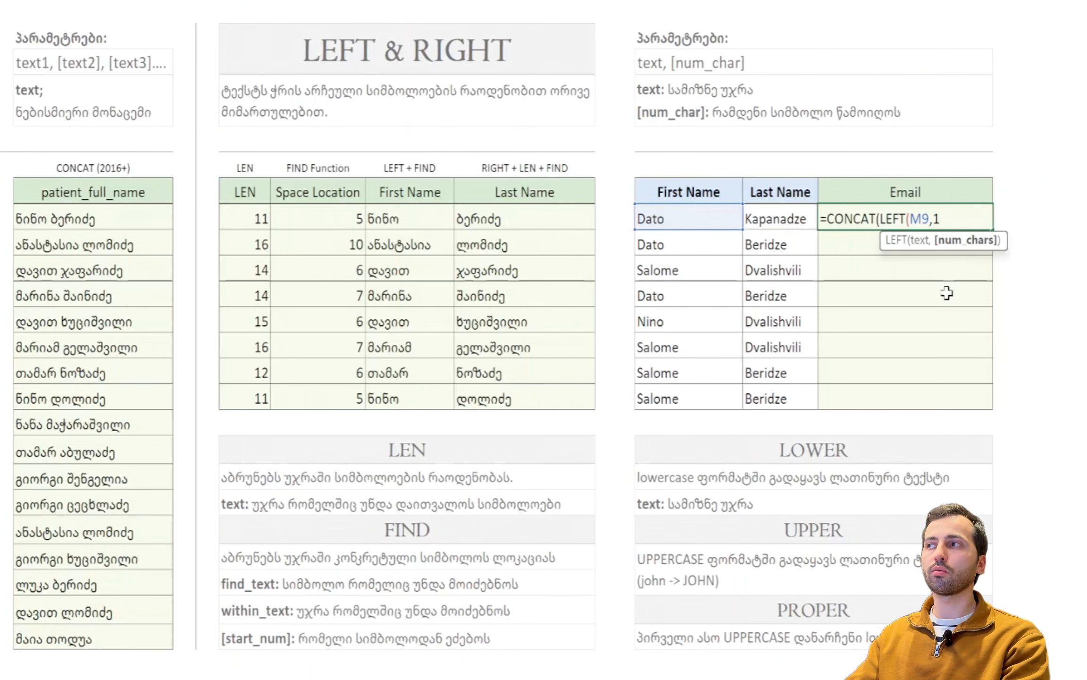